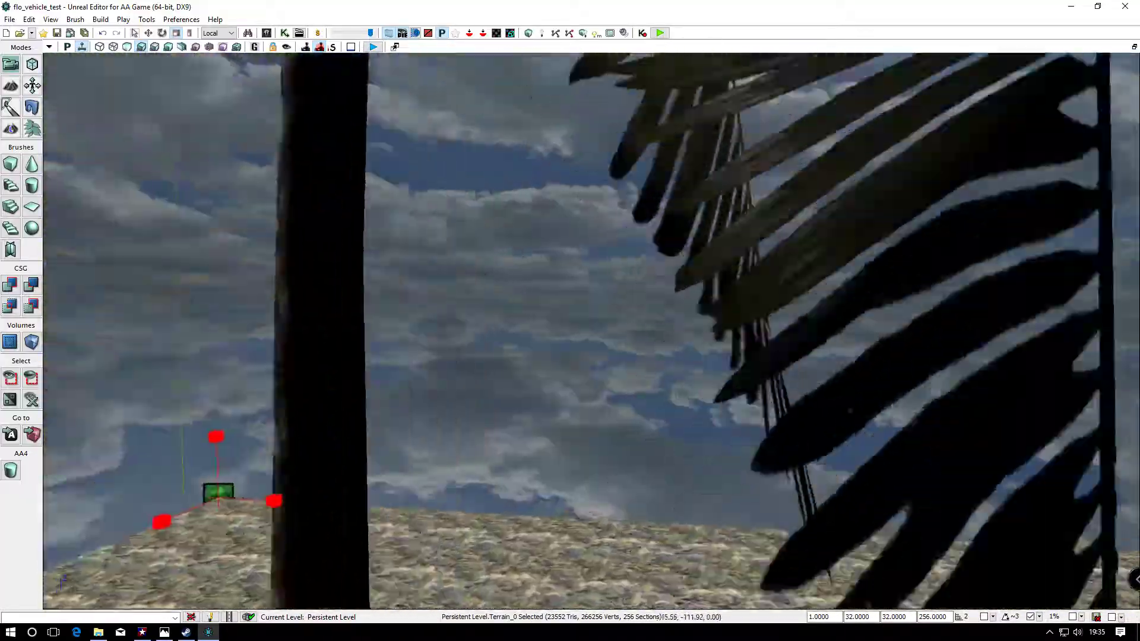
Play the level from the terrain near the palms in the viewport, examine the palm trees up close and throw grenades beside them
right_click_drag(452, 279, 439, 196)
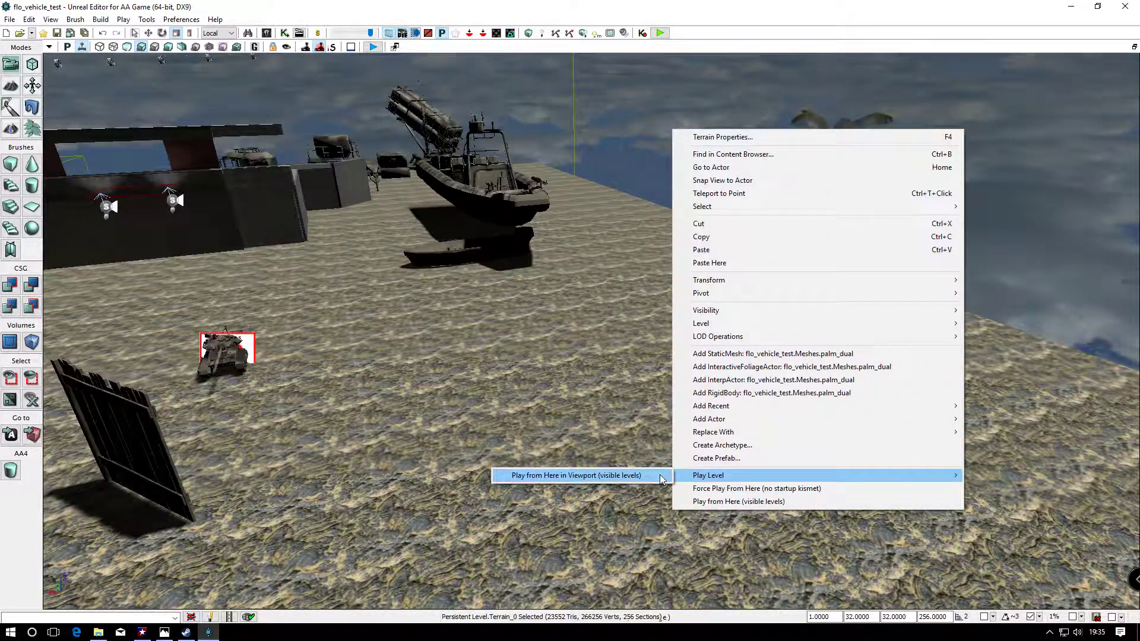
key("w")
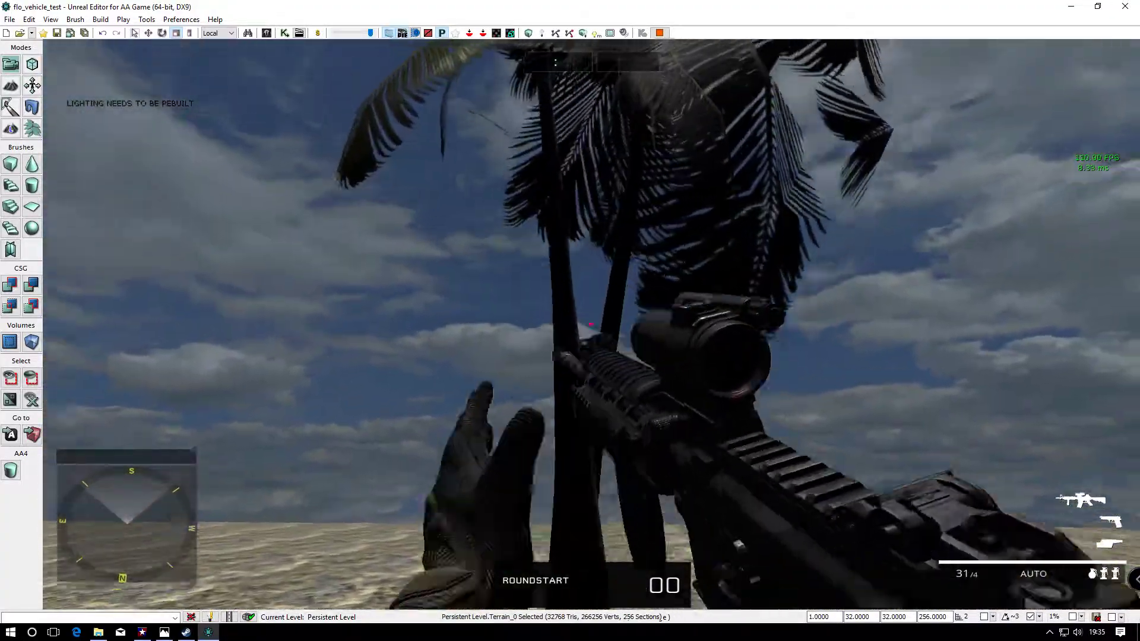
key("a")
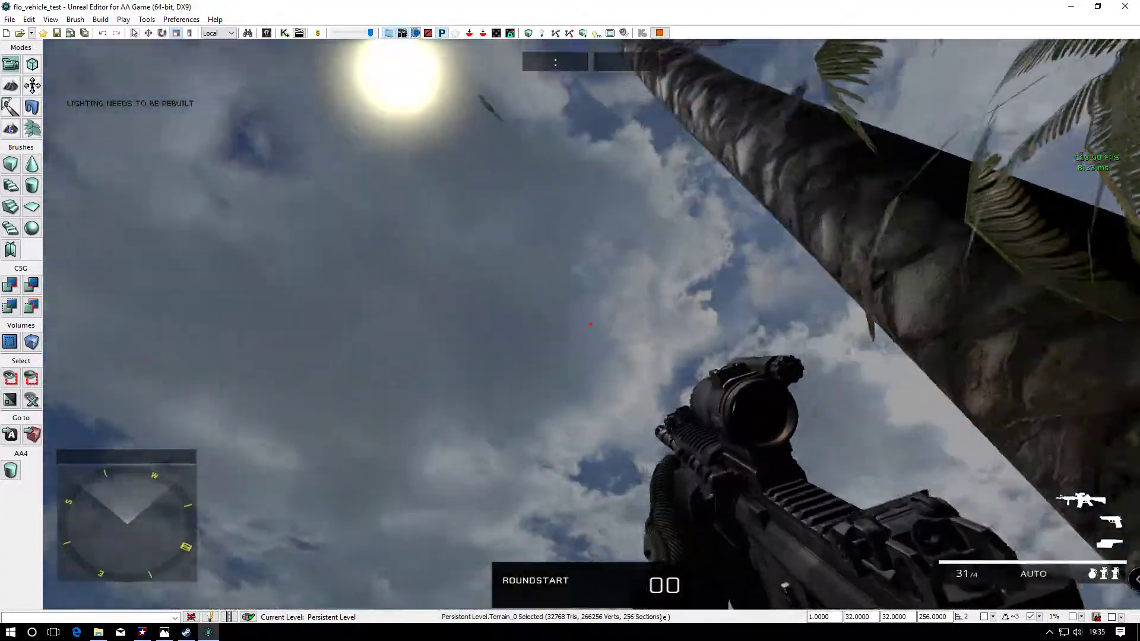
key("a")
key("d")
key("a")
key("s")
key("g")
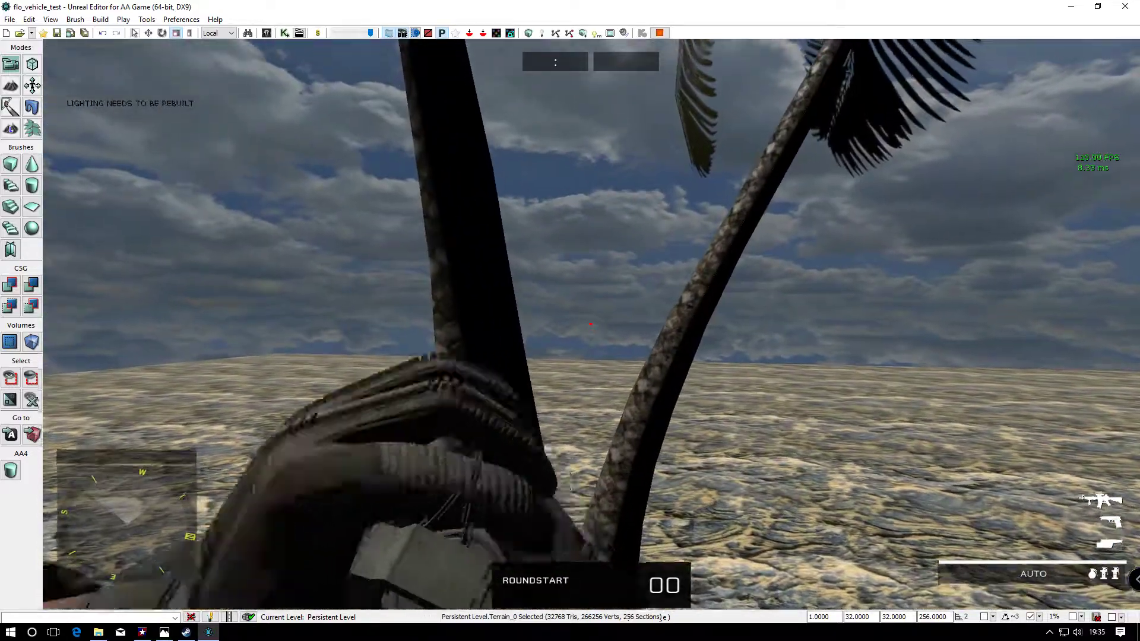
key("a")
key("s")
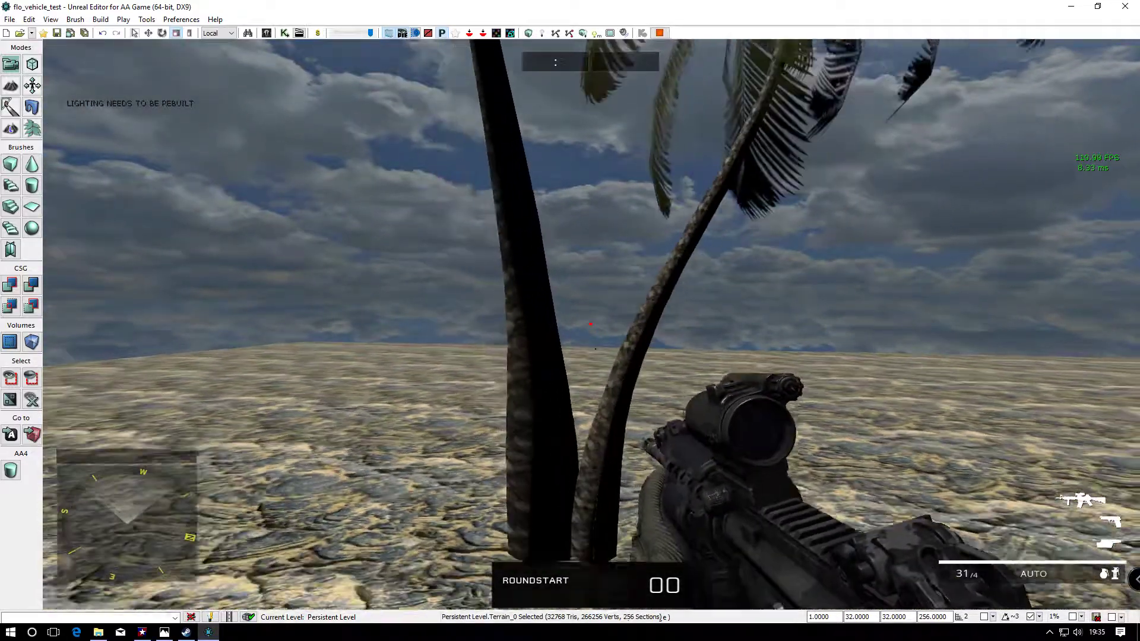
key("g")
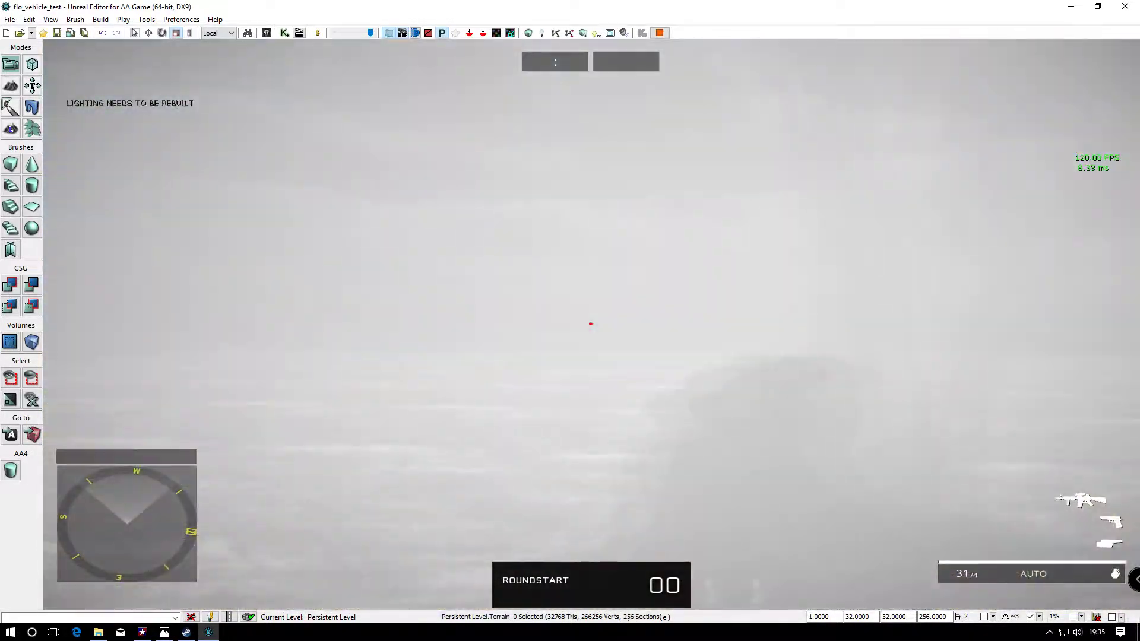
Exit the running game and confirm the exit to return to level editing
key("Escape")
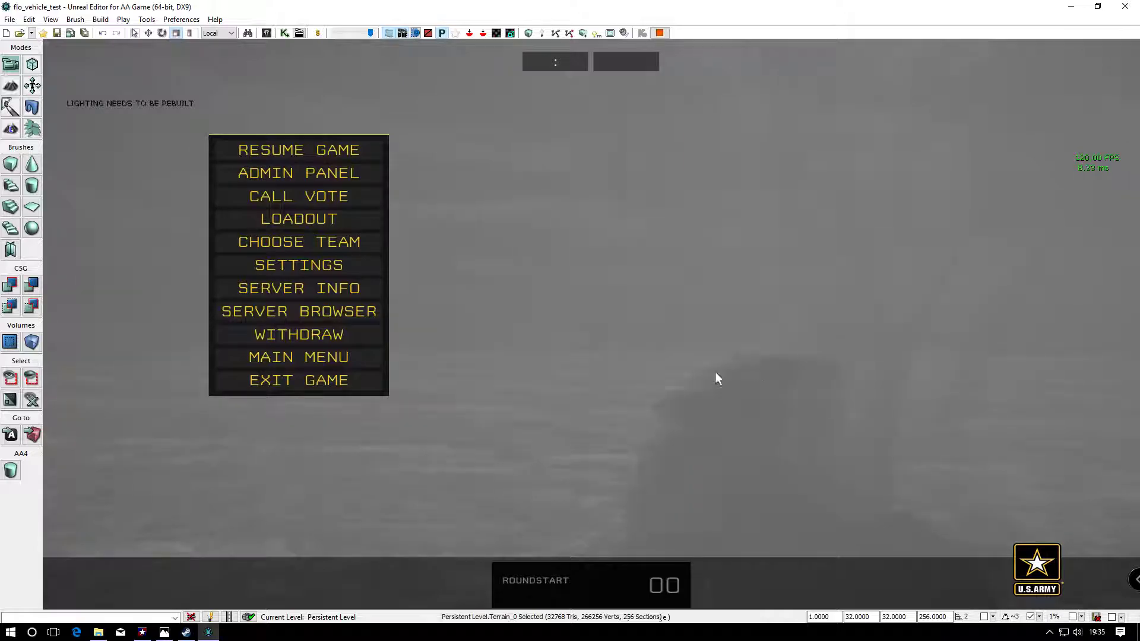
left_click(319, 386)
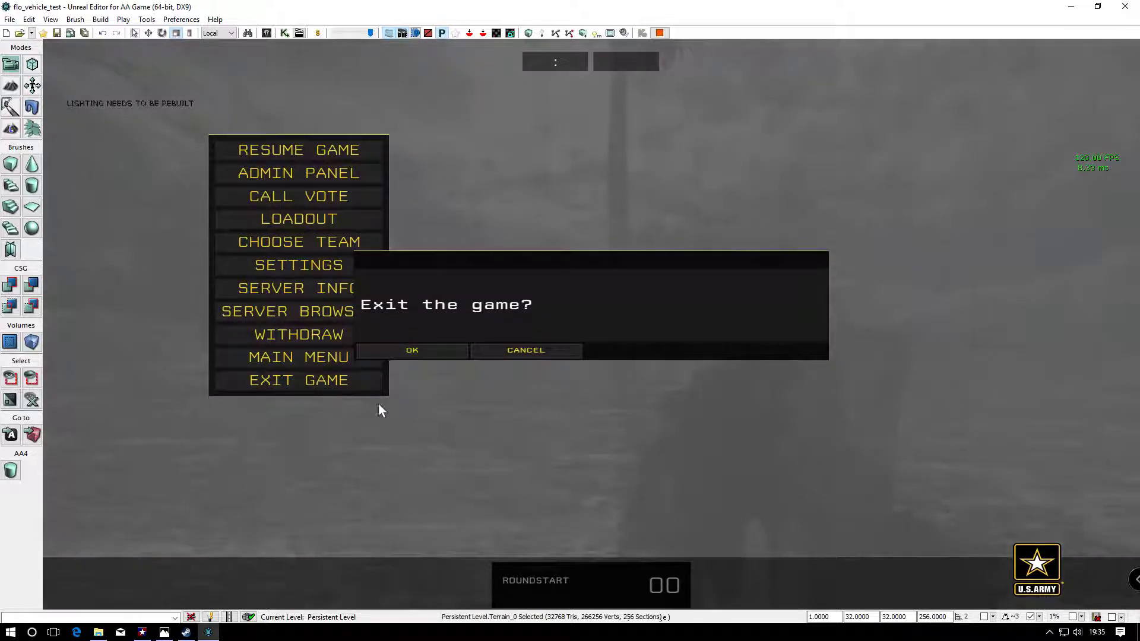
left_click(446, 353)
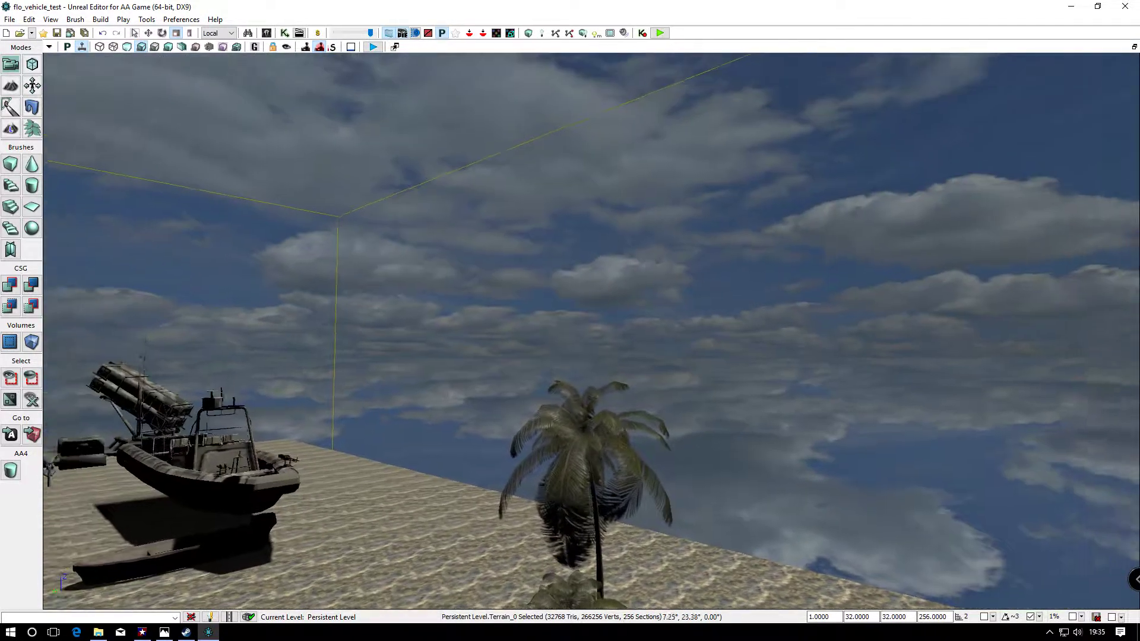
Inspect the palm_dual mesh from the Content Browser in the Static Mesh Editor, and close that editor
right_click_drag(591, 331, 358, 419)
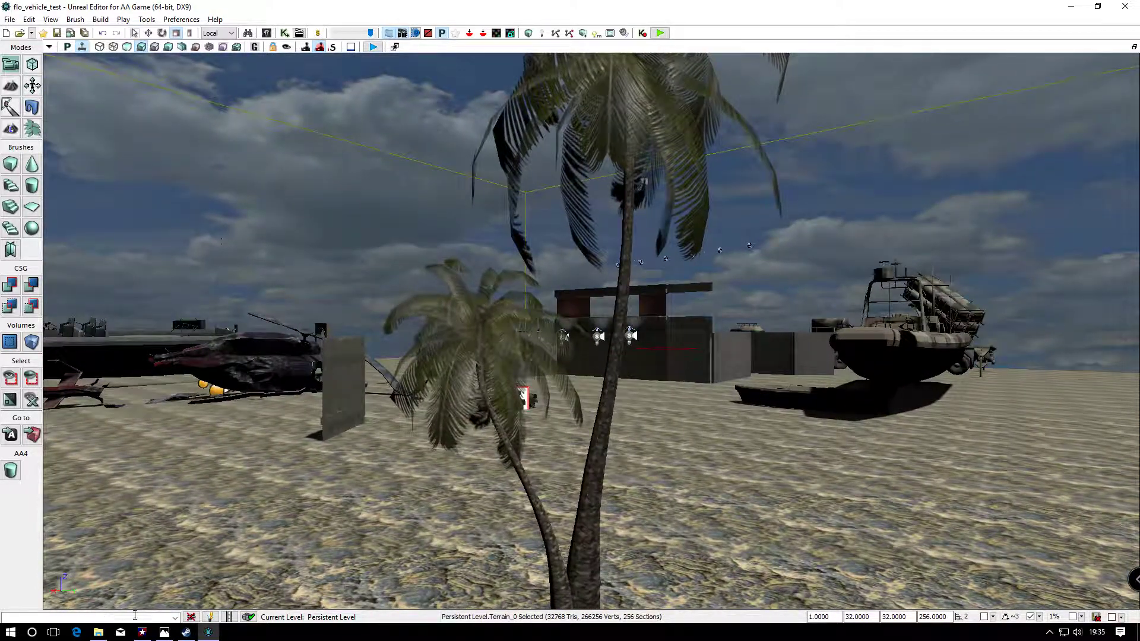
left_click(51, 19)
mouse_move(243, 32)
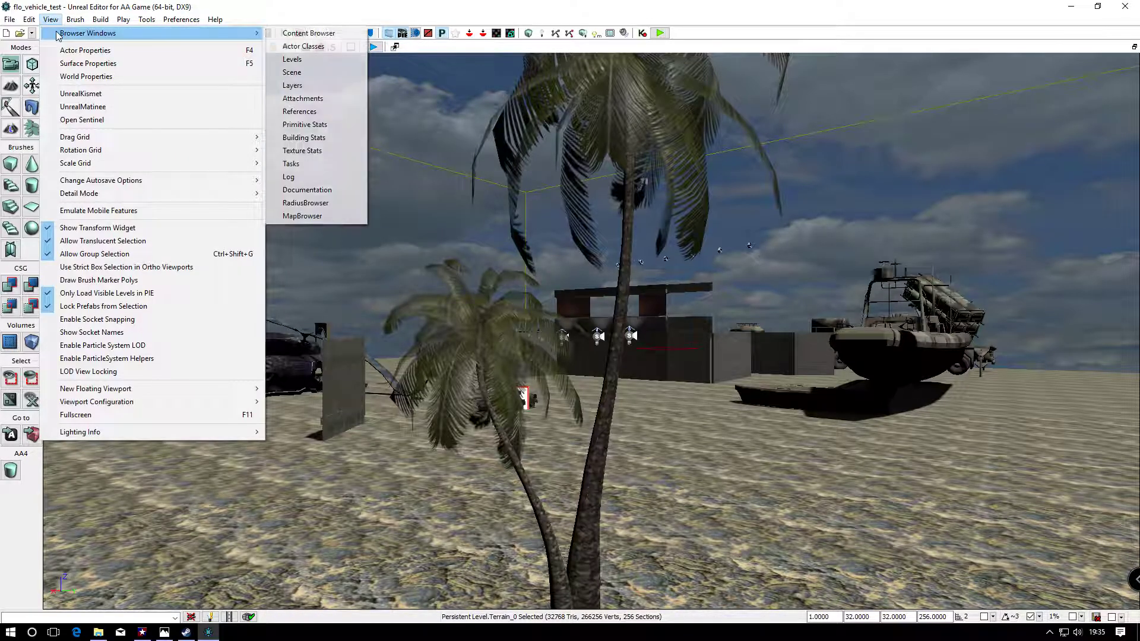
left_click(285, 33)
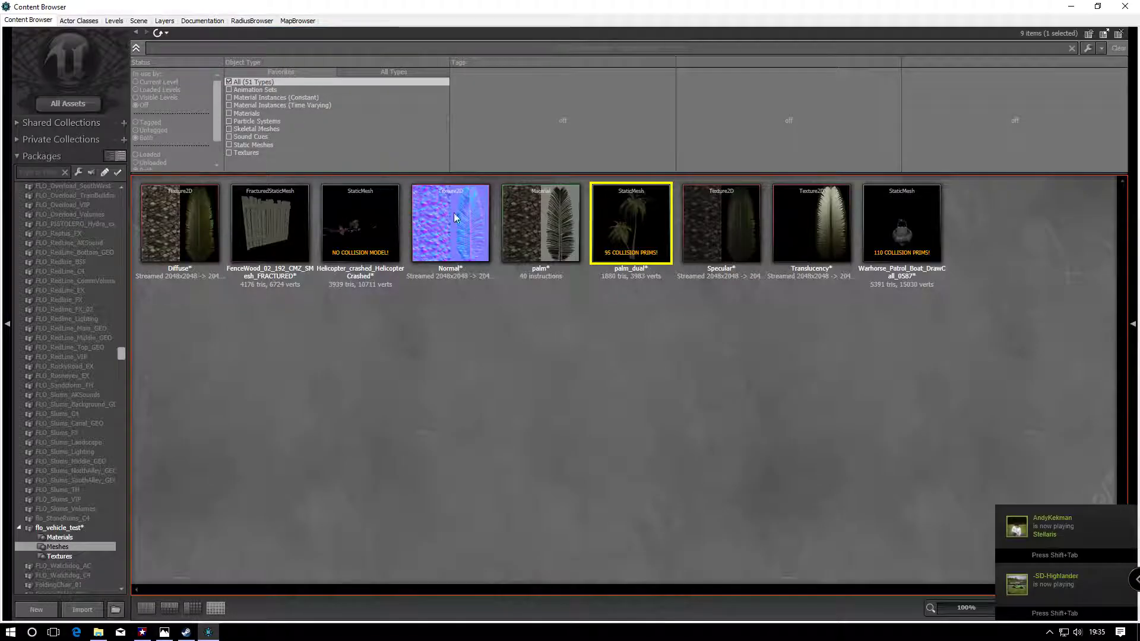
right_click(619, 232)
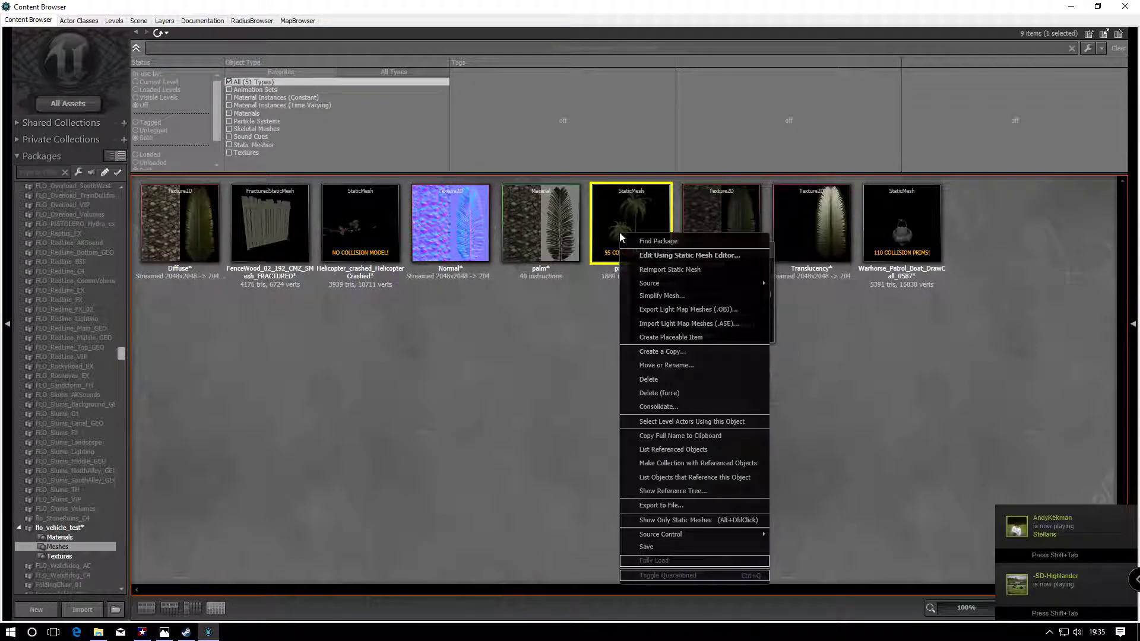
left_click(661, 256)
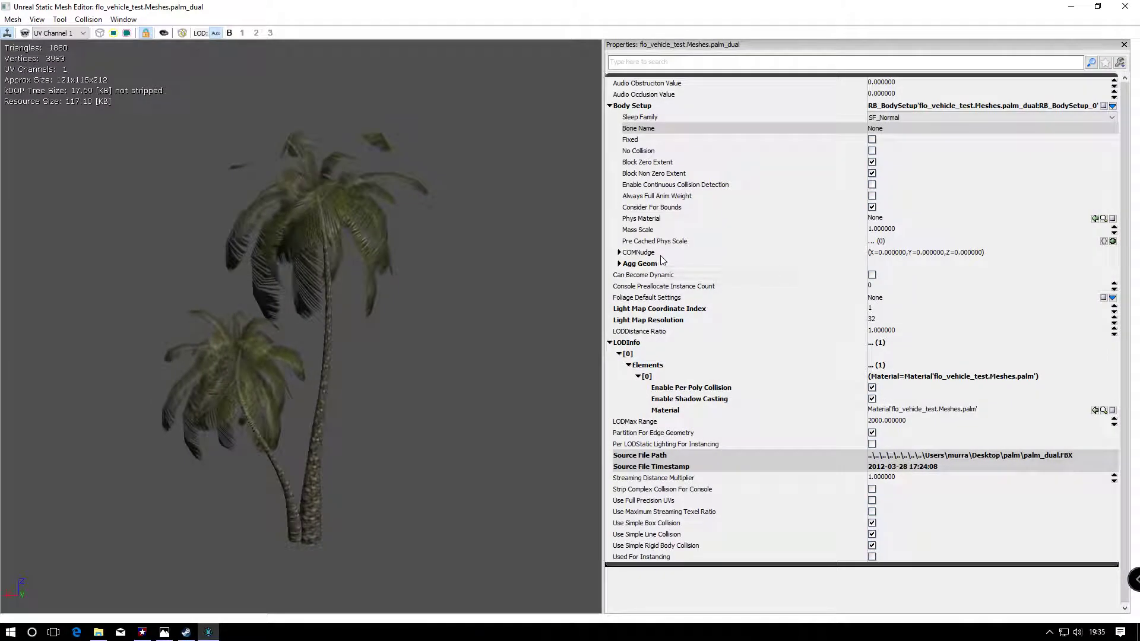
left_click(1124, 7)
Open the palm material in the Material Editor
right_click(557, 230)
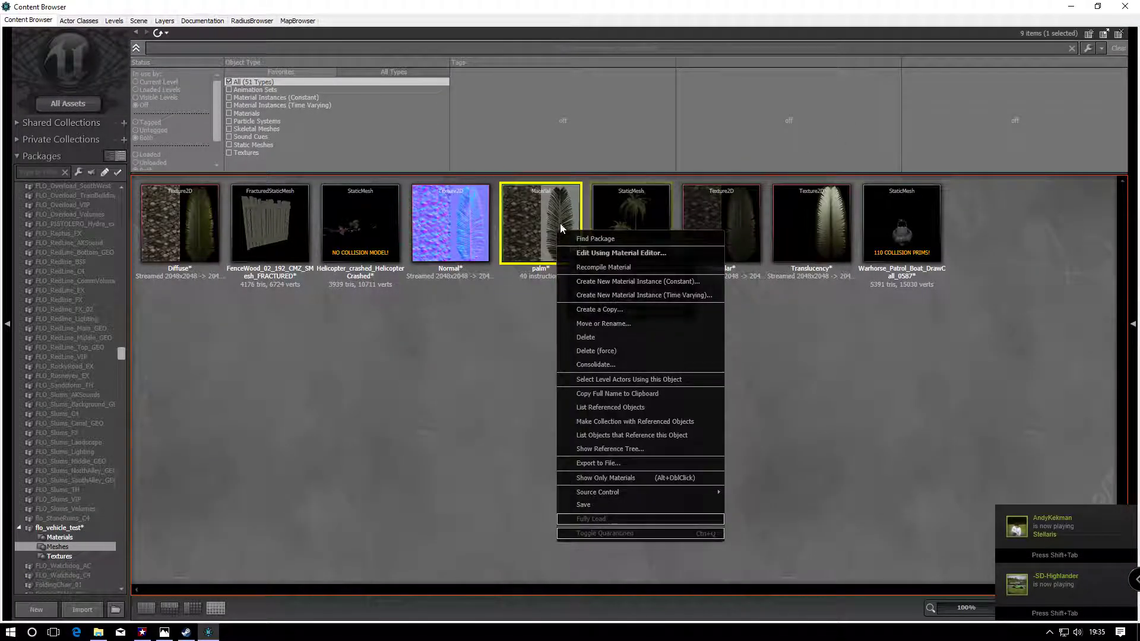
left_click(601, 252)
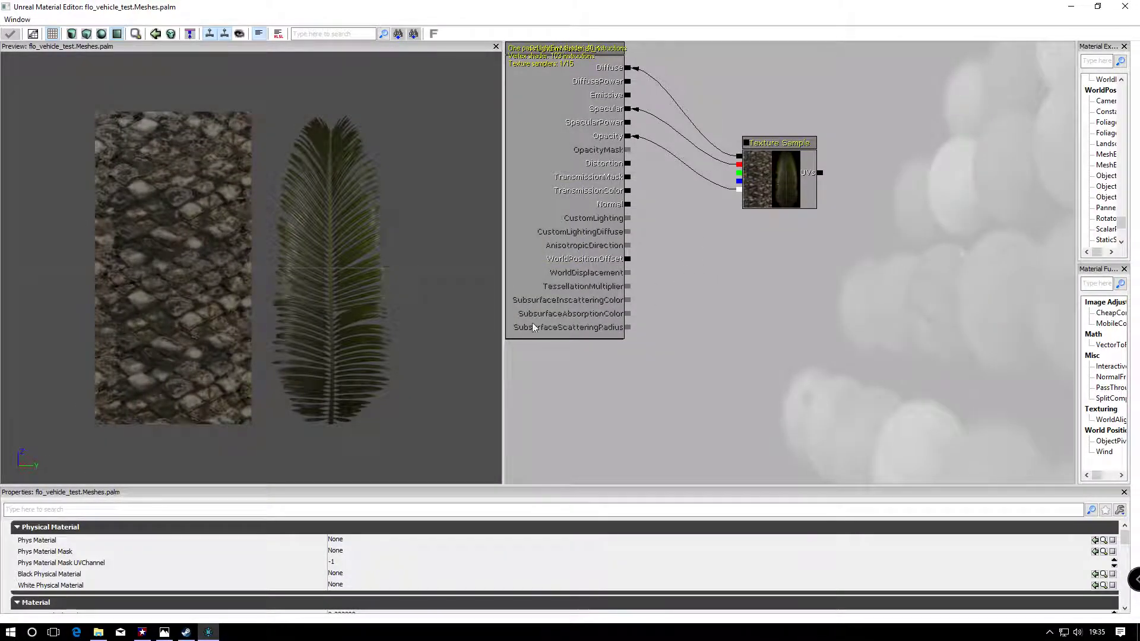
left_click_drag(503, 359, 487, 361)
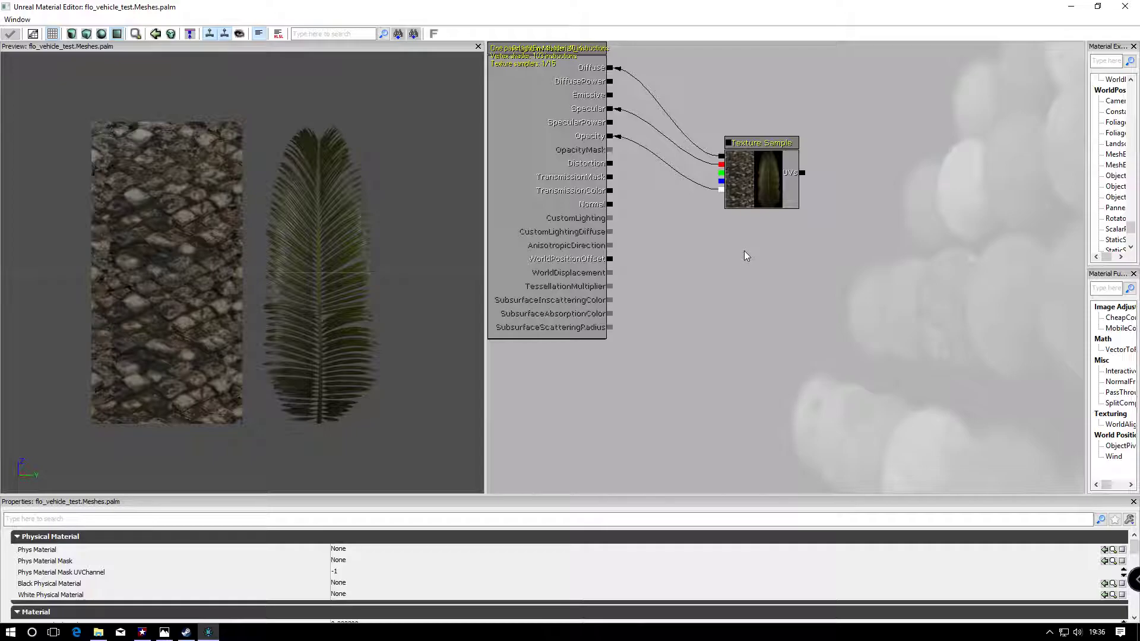
Add a texture sample of the Normal texture to the palm material and connect it to the material's Normal input
left_click(1071, 7)
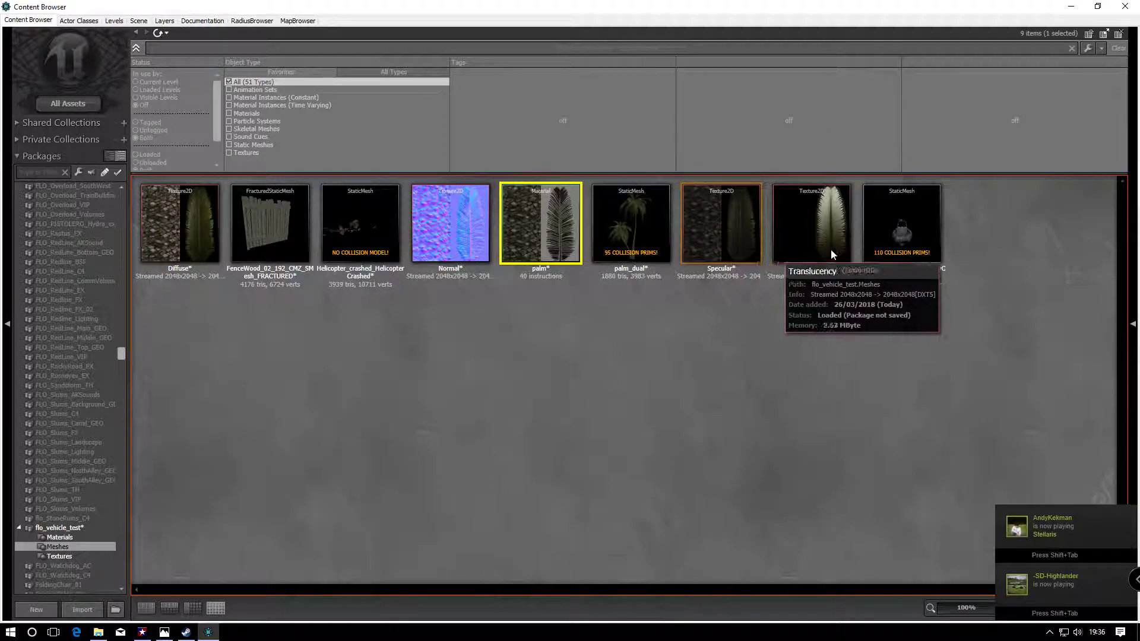
left_click(418, 229)
left_click(1070, 7)
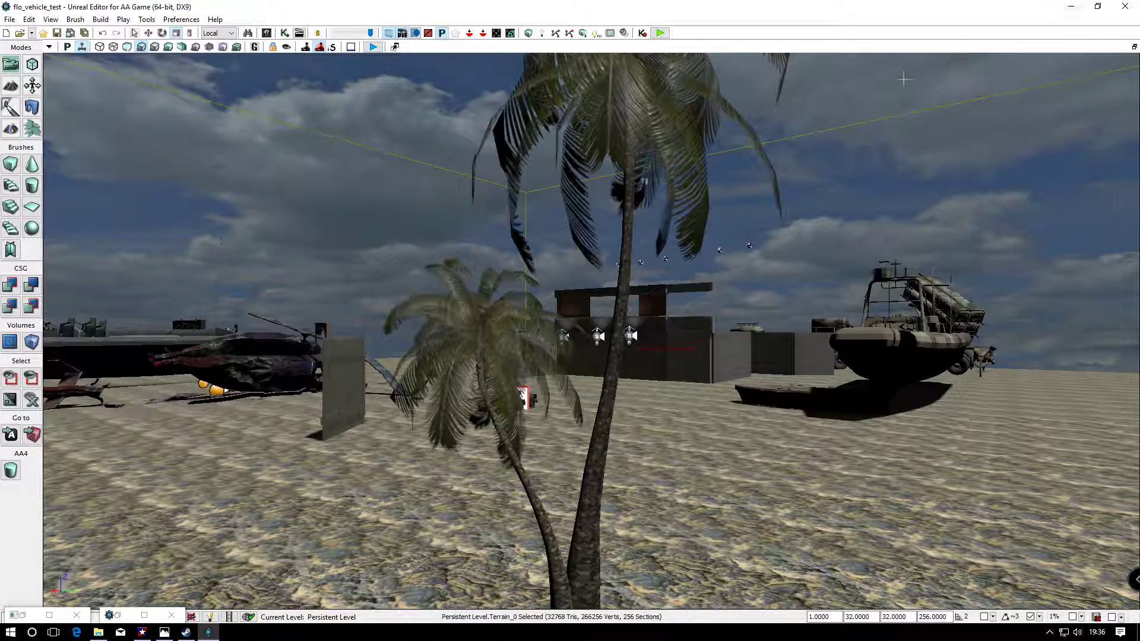
left_click(56, 616)
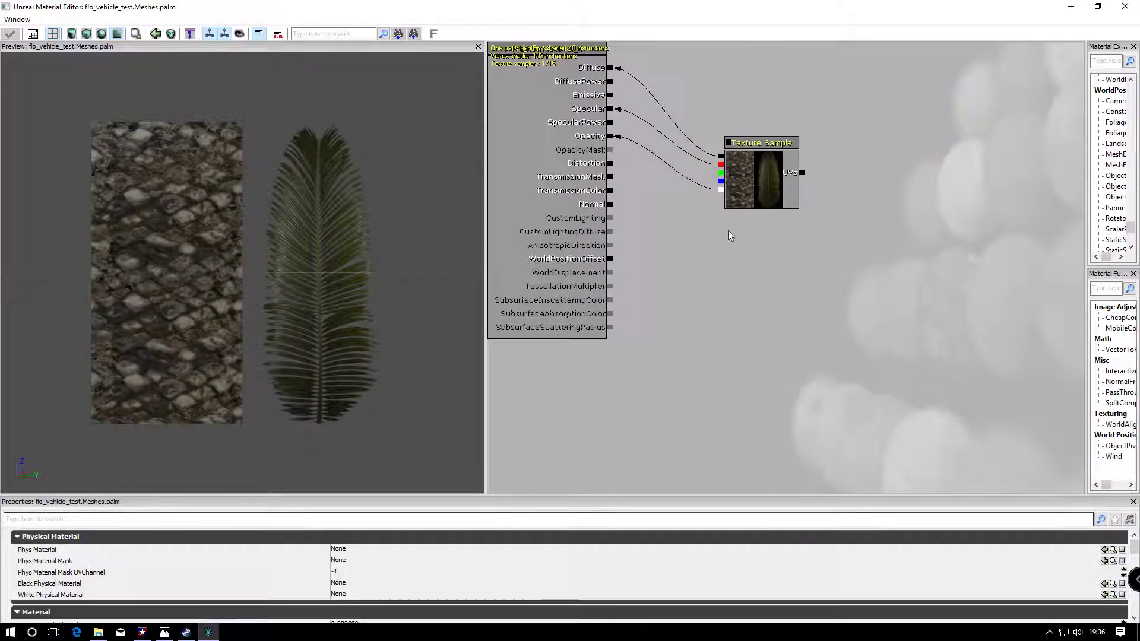
right_click(753, 248)
mouse_move(834, 463)
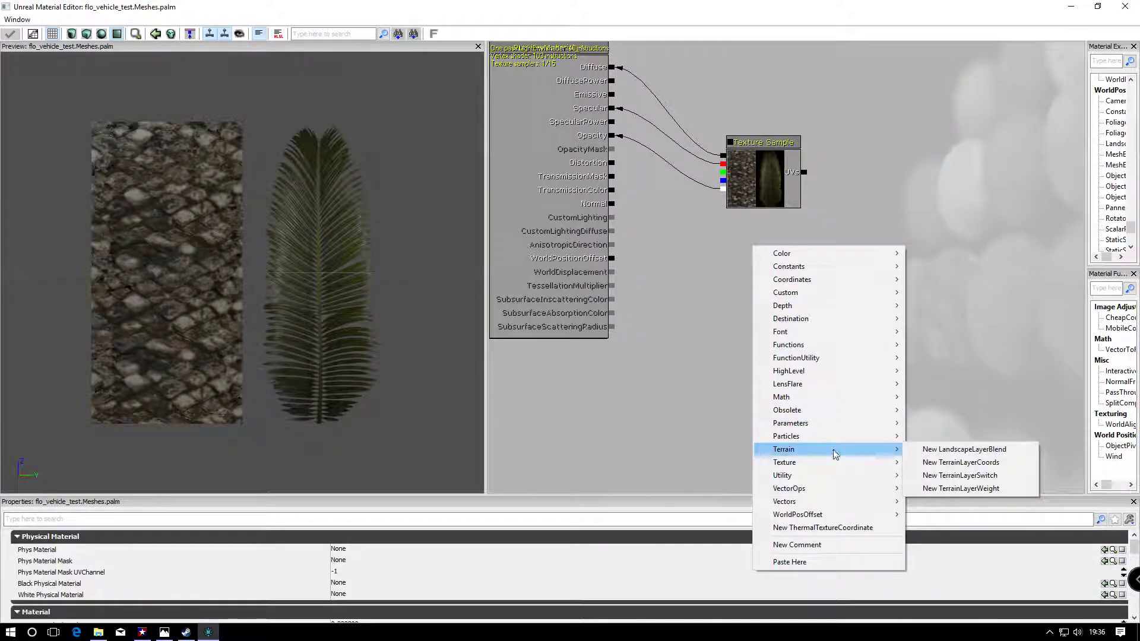
left_click(953, 358)
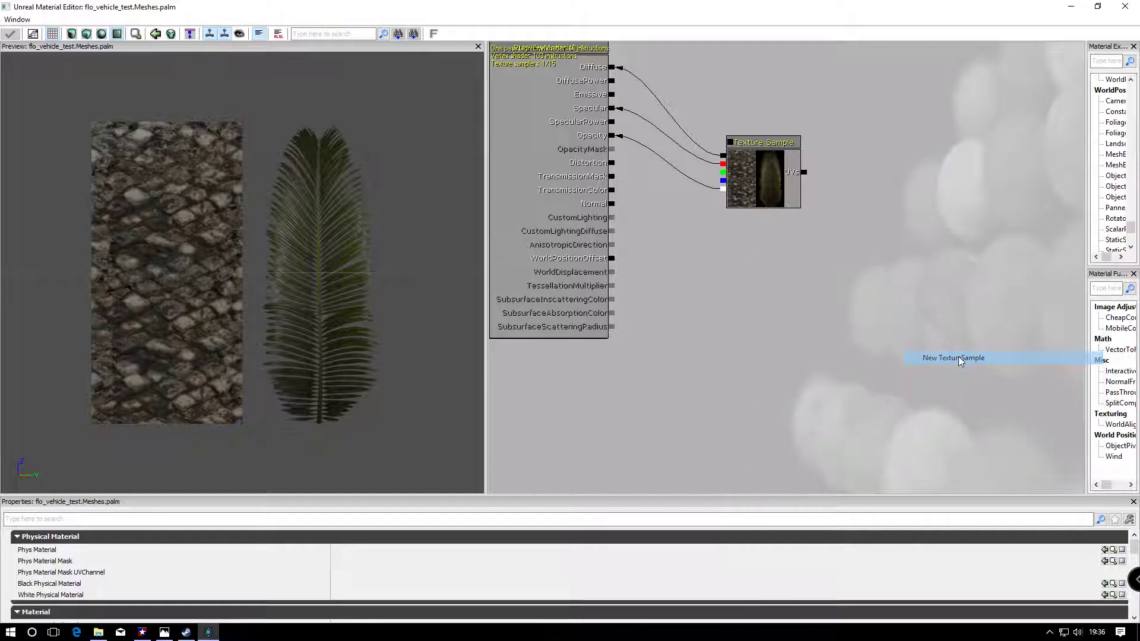
left_click_drag(614, 206, 747, 282)
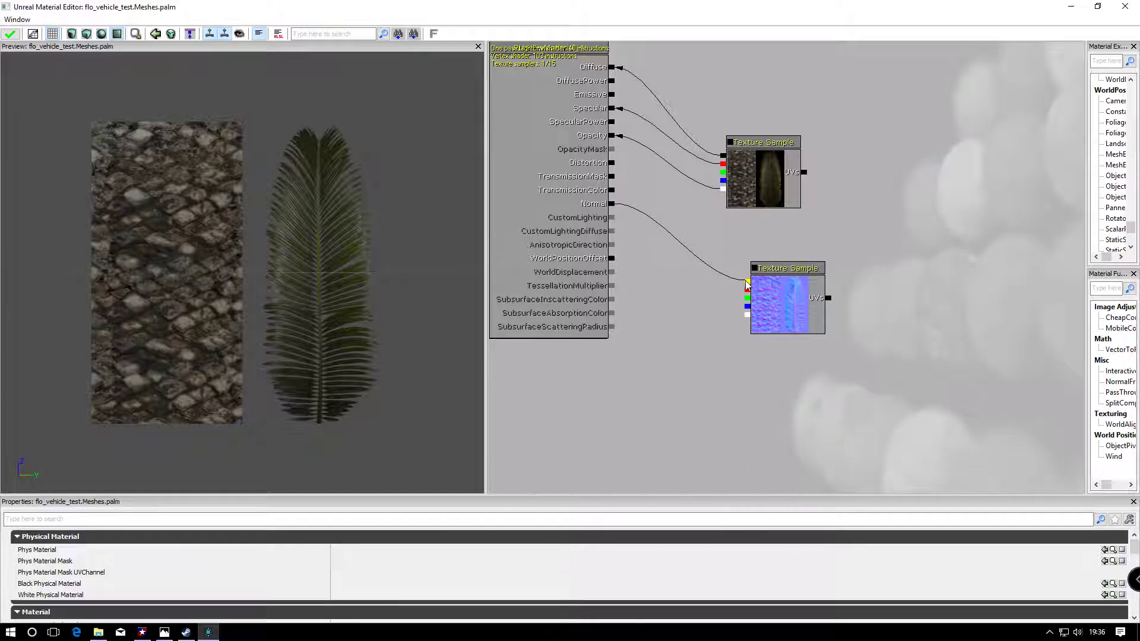
Select the Specular texture in the Content Browser and add it as a new texture sample in the palm material
left_click(1071, 9)
left_click(145, 615)
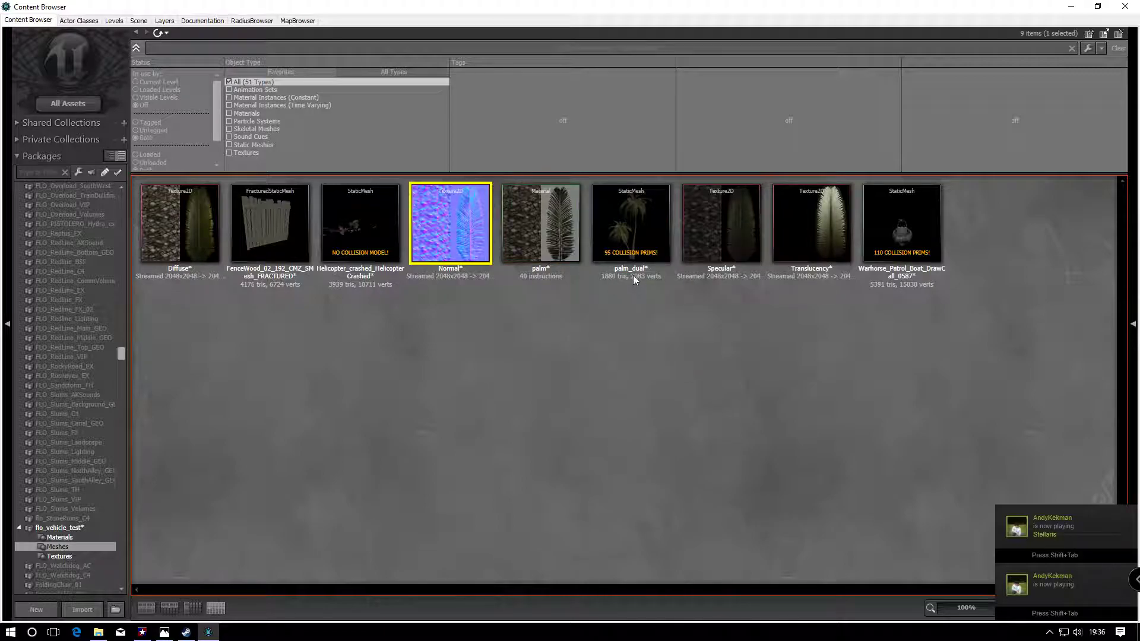
left_click(726, 225)
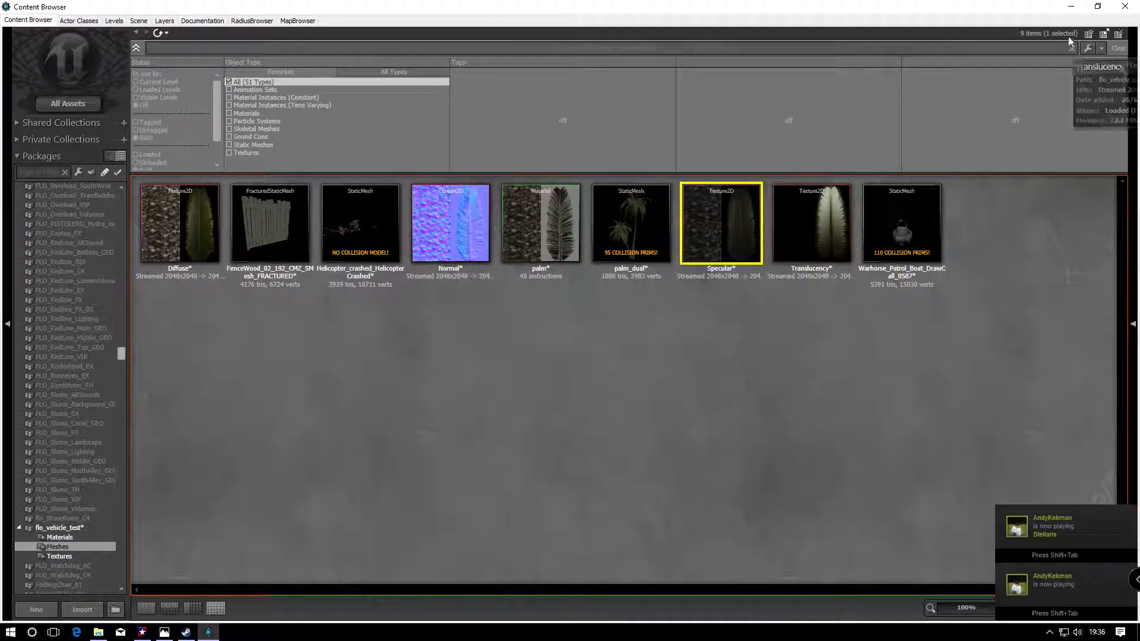
left_click(1071, 7)
left_click(49, 616)
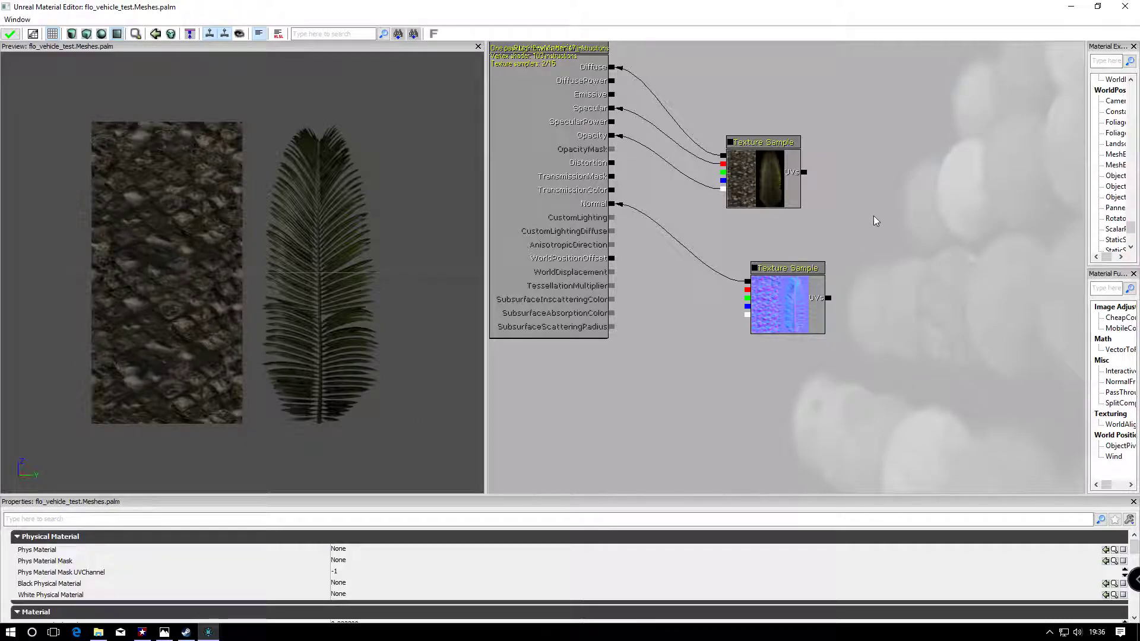
right_click(900, 103)
mouse_move(965, 295)
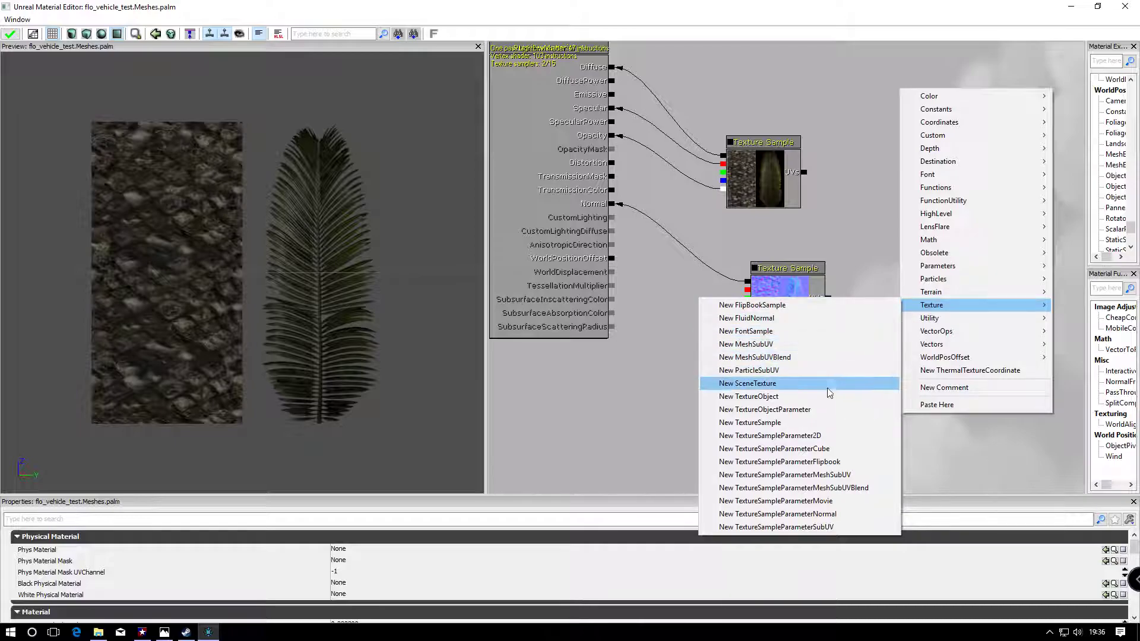
left_click(823, 423)
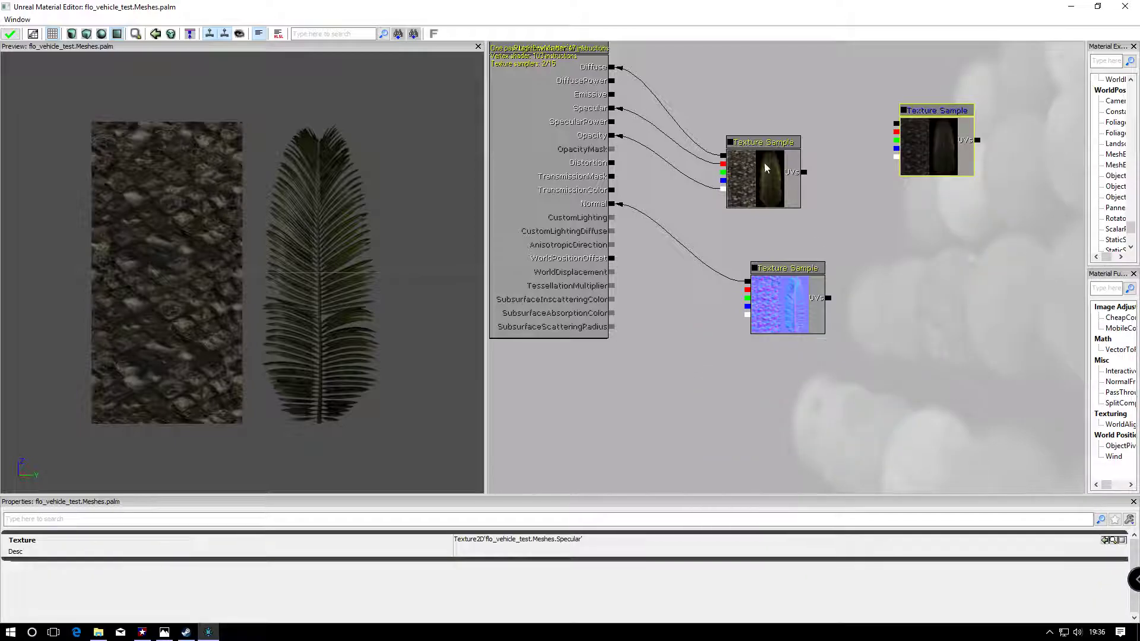
Break the Specular link to the diffuse texture sample and connect the Specular input to the specular texture sample instead
right_click(723, 166)
left_click(750, 155)
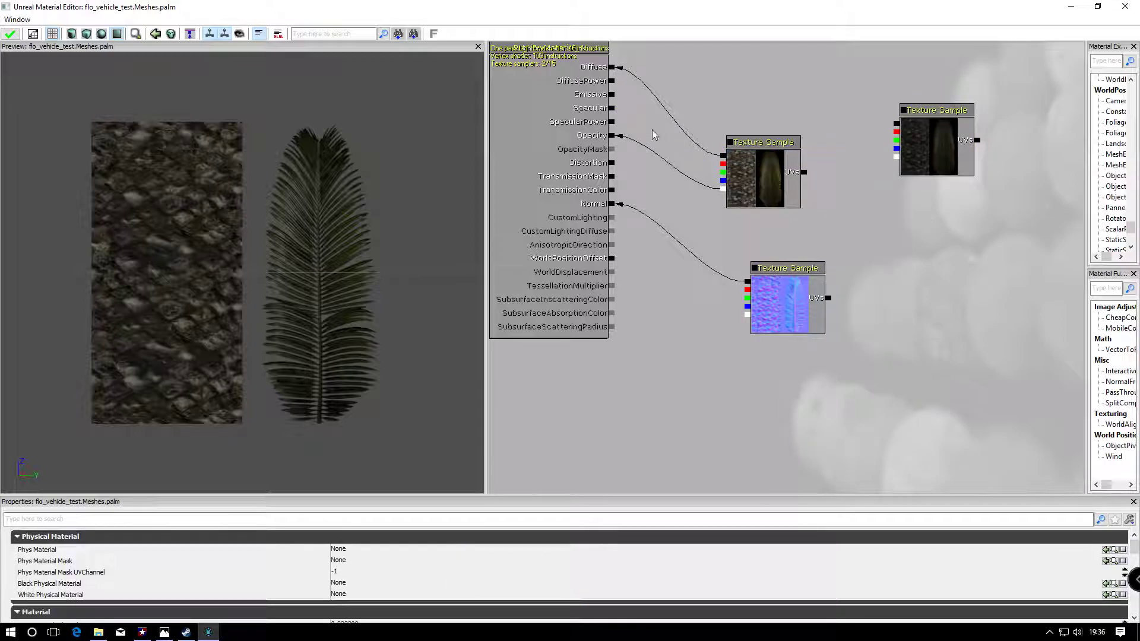
left_click_drag(615, 112, 896, 123)
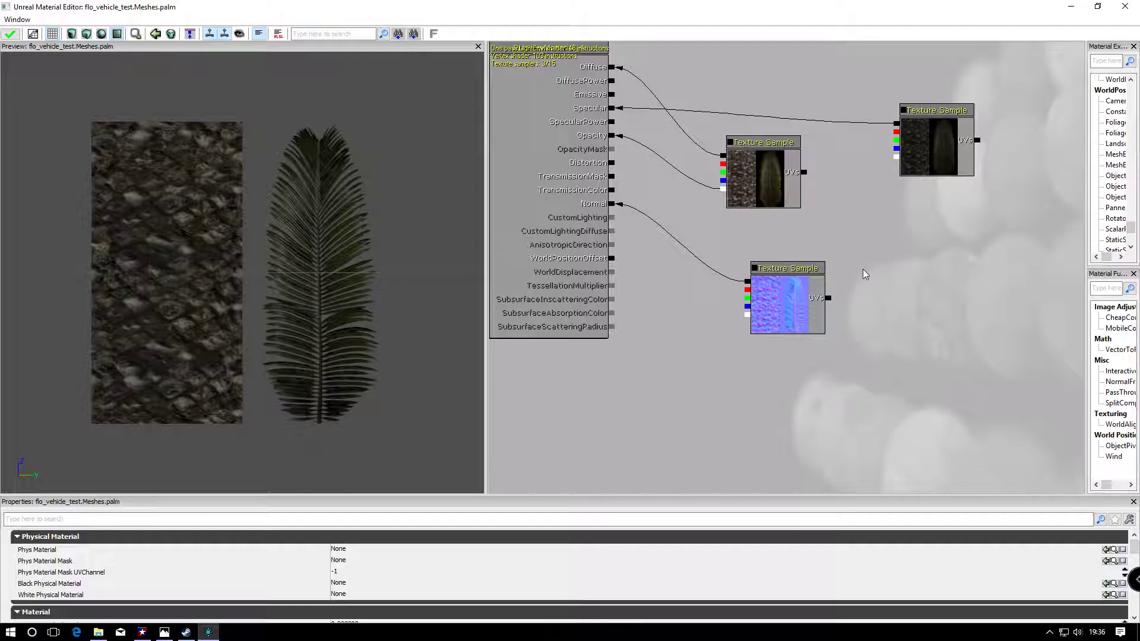
Select the Translucency texture in the Content Browser and add it as a new texture sample in the palm material
left_click(1071, 6)
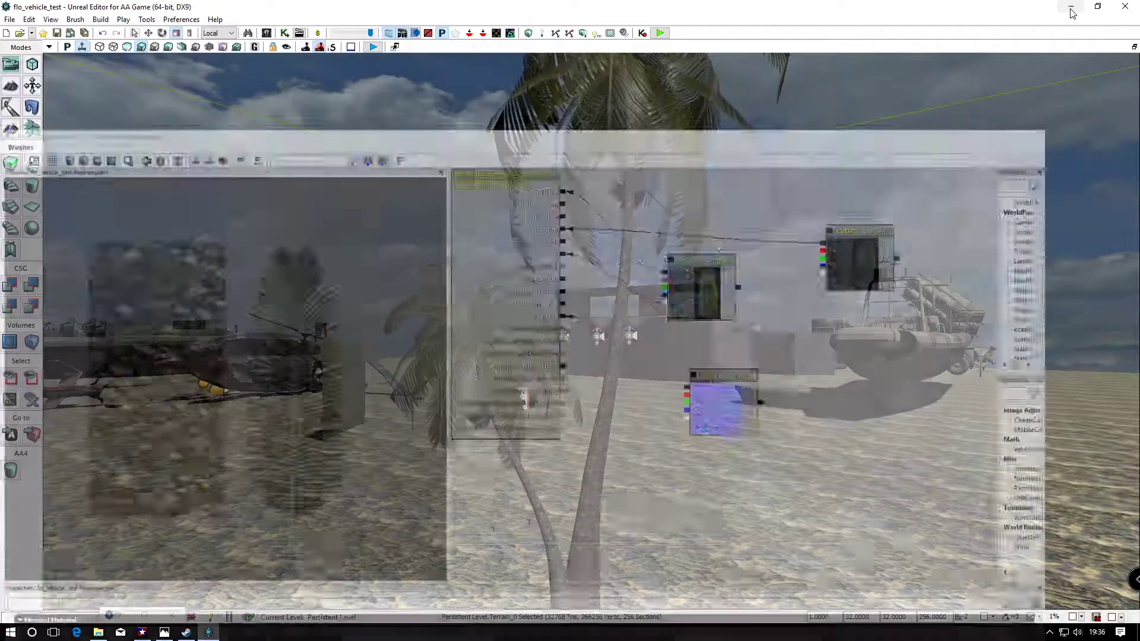
left_click(145, 615)
left_click(793, 237)
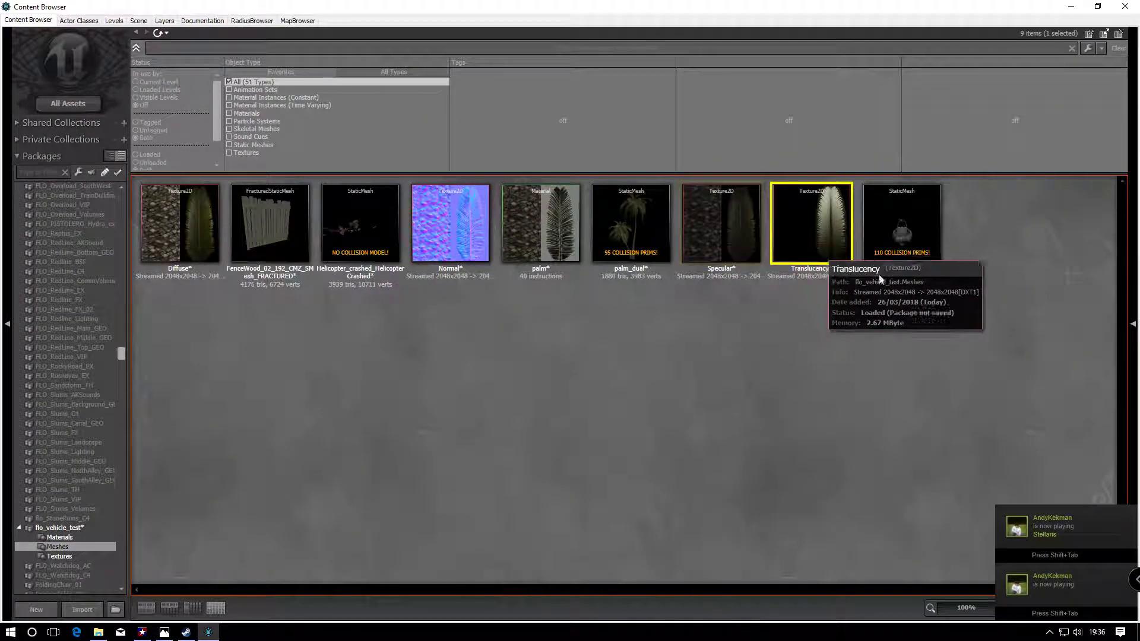
left_click(1071, 10)
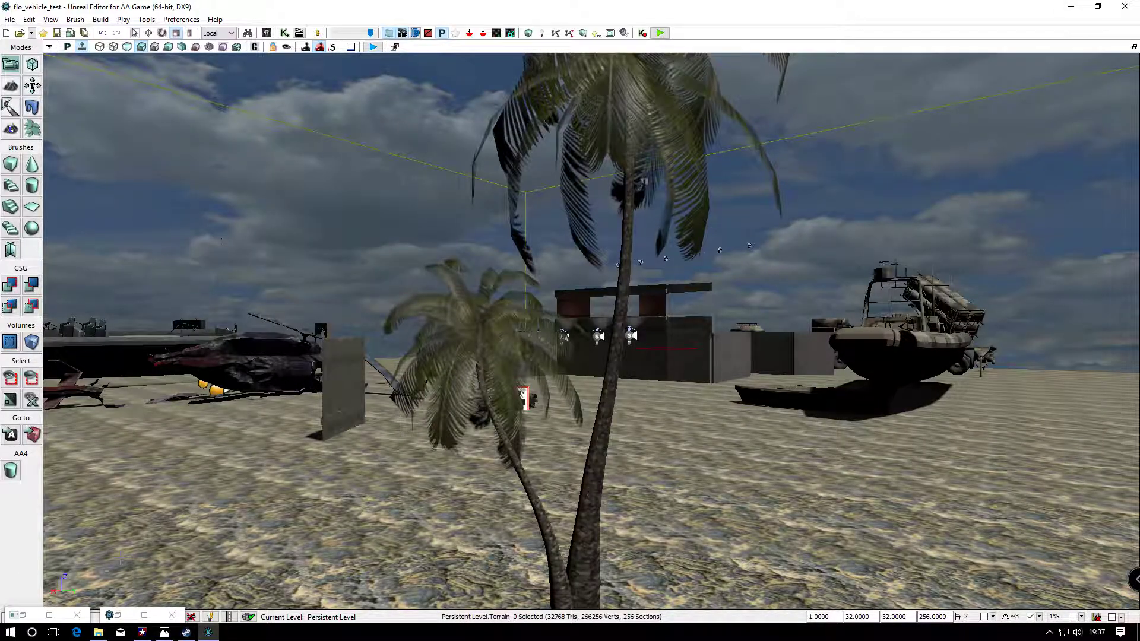
left_click(50, 615)
left_click_drag(904, 248, 906, 247)
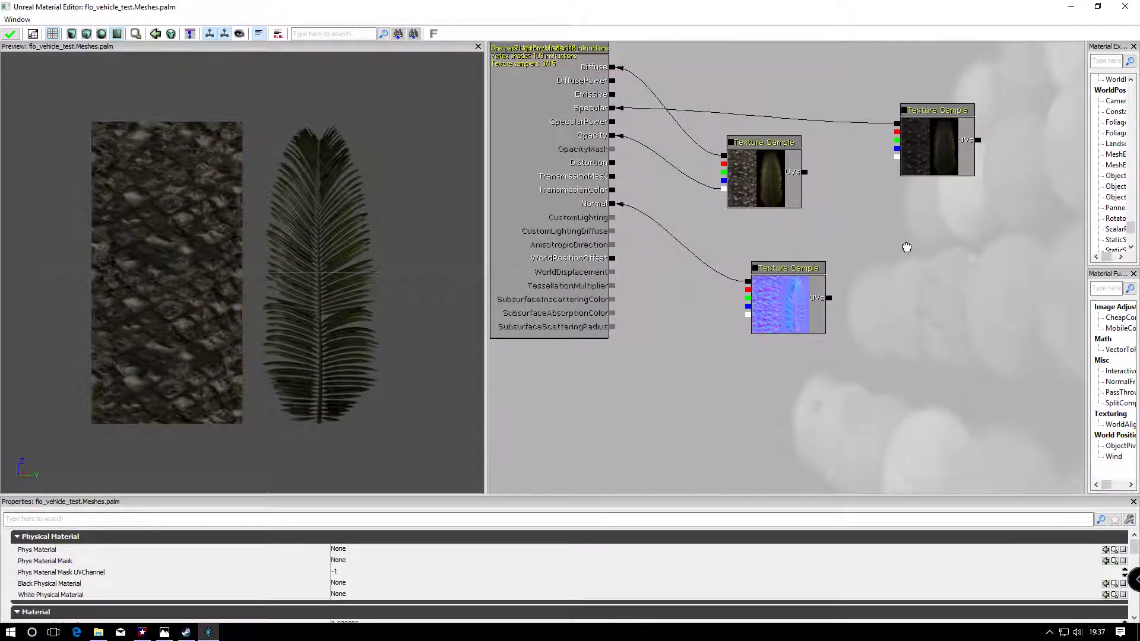
right_click(906, 247)
mouse_move(988, 450)
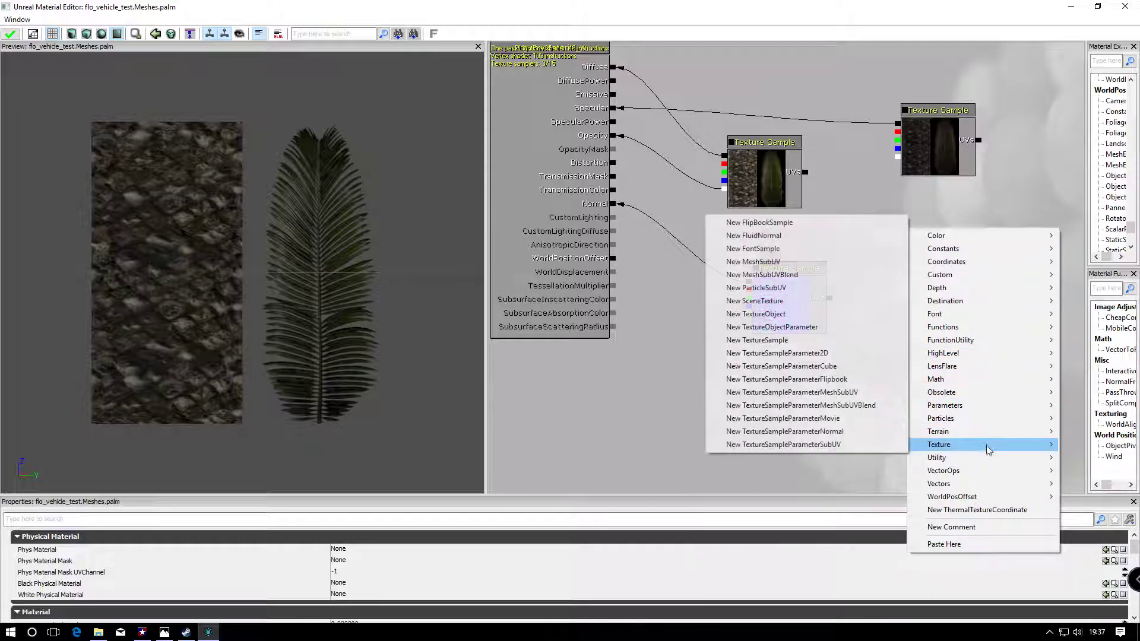
left_click(813, 341)
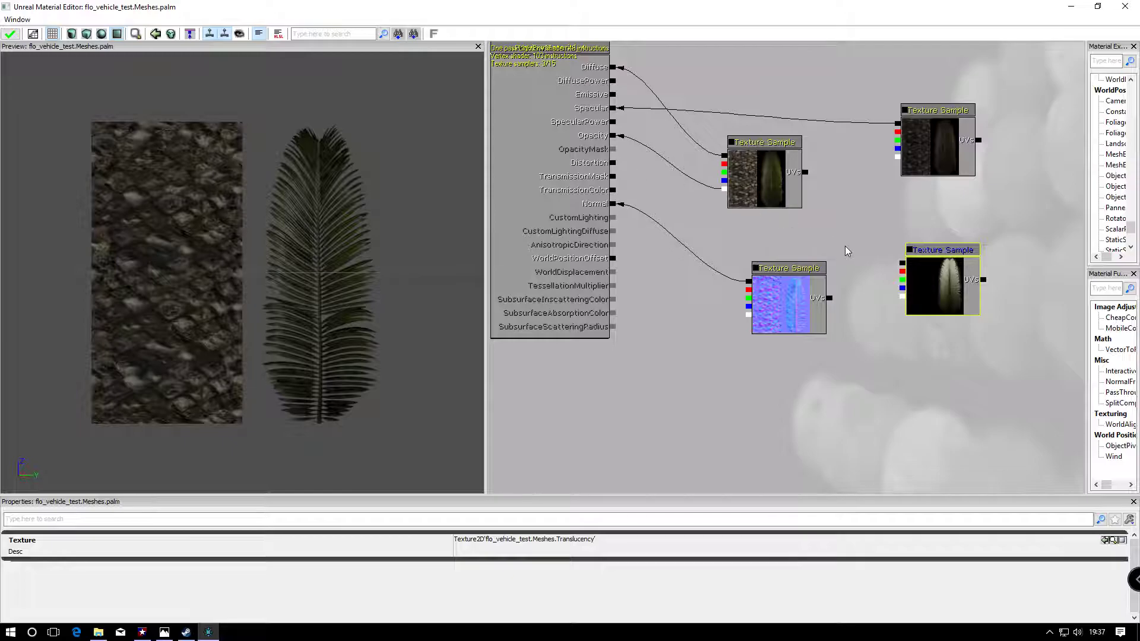
Break the Opacity link to the diffuse texture sample and try connecting Opacity to the translucency sample's alpha channel
right_click(724, 189)
left_click(741, 181)
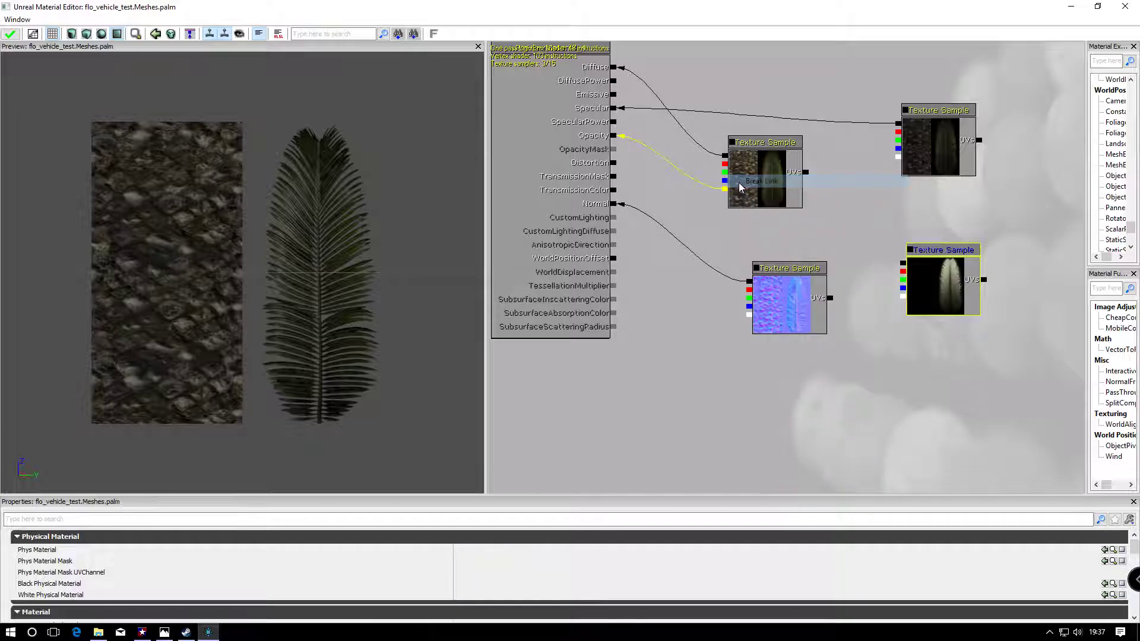
left_click_drag(616, 139, 902, 300)
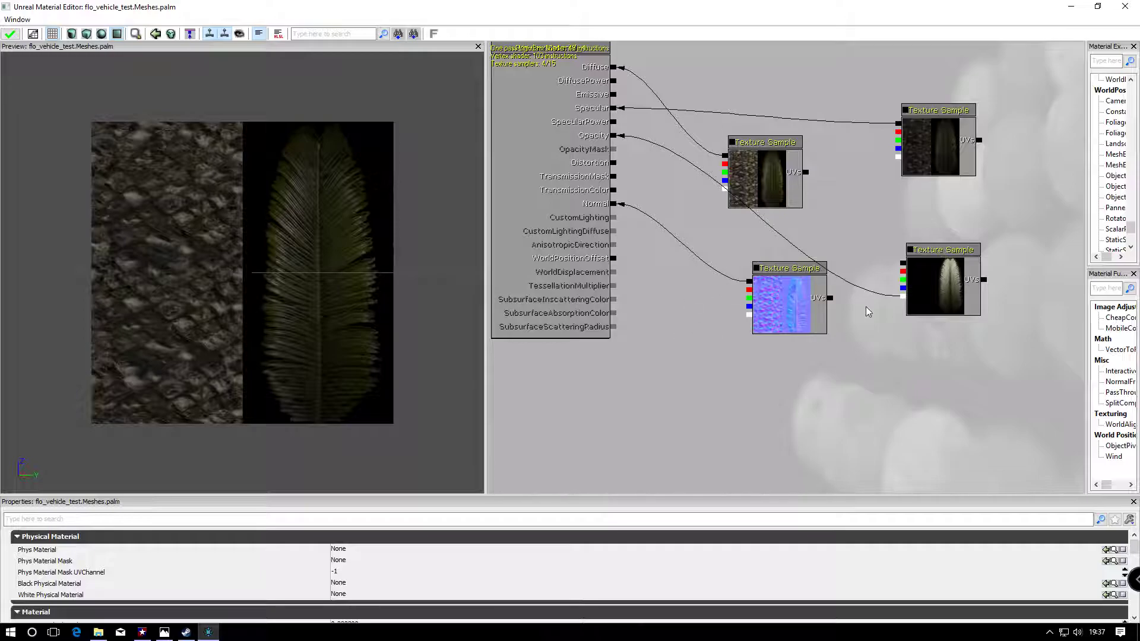
Break the alpha link and try connecting Opacity to the translucency sample's combined colour output instead
right_click(903, 300)
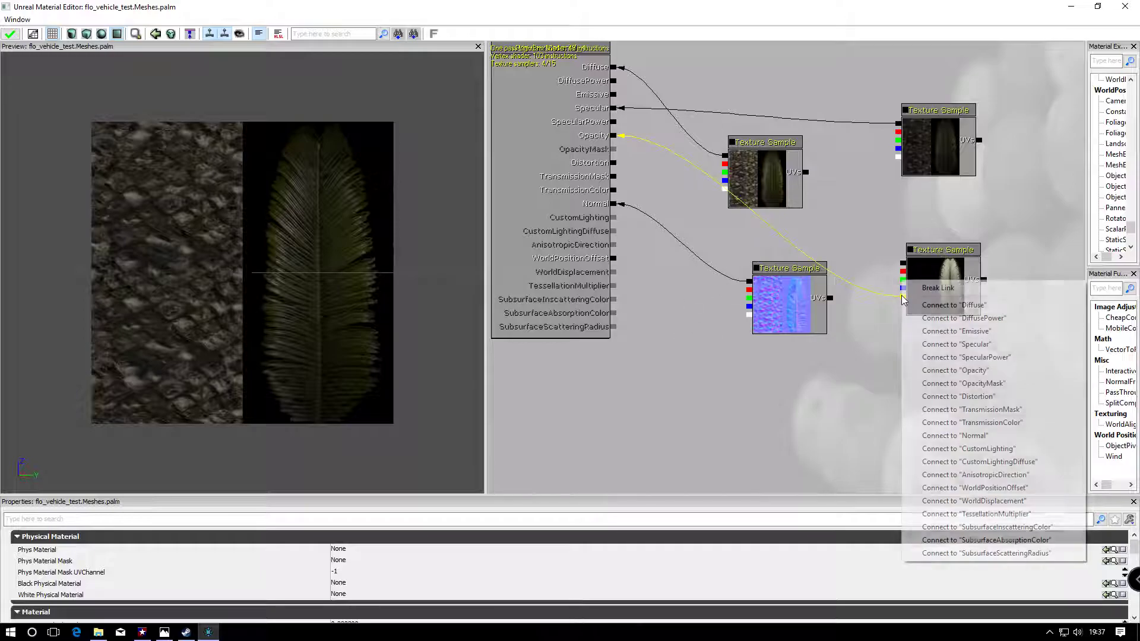
left_click(917, 287)
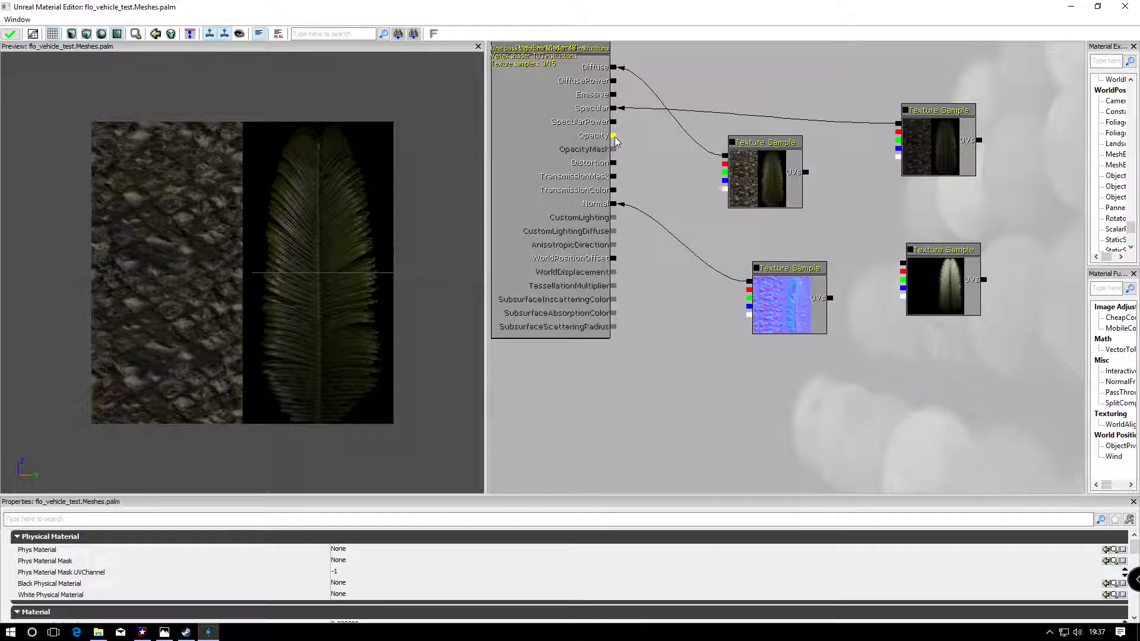
left_click_drag(615, 140, 902, 268)
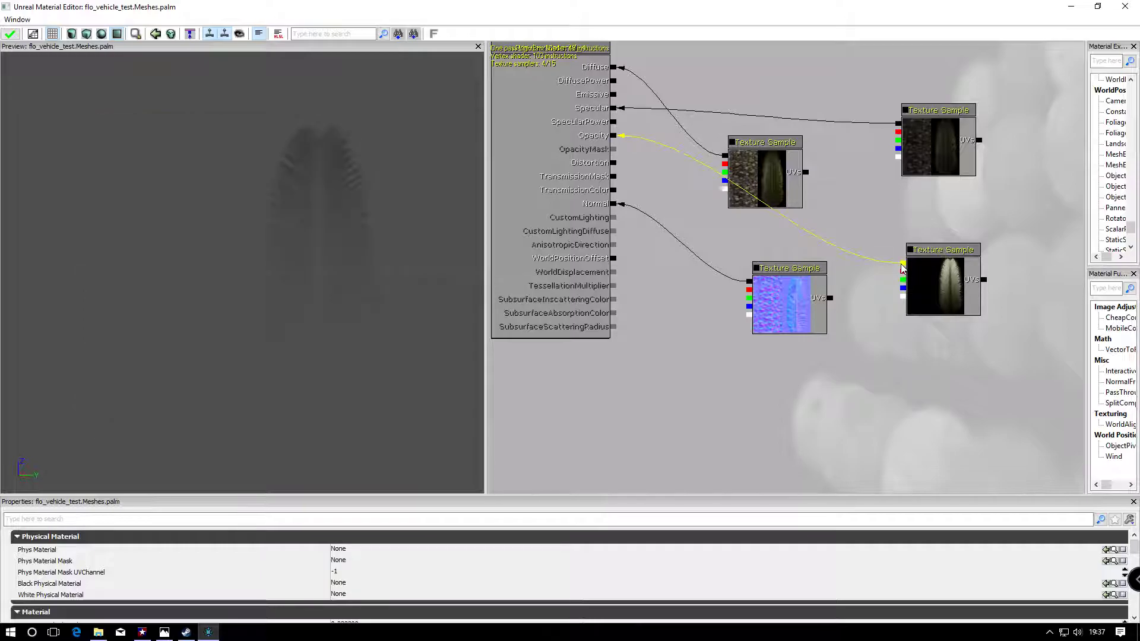
Break the combined colour link and try the translucency sample's red and green channels in turn as the Opacity source
right_click(902, 268)
left_click(918, 256)
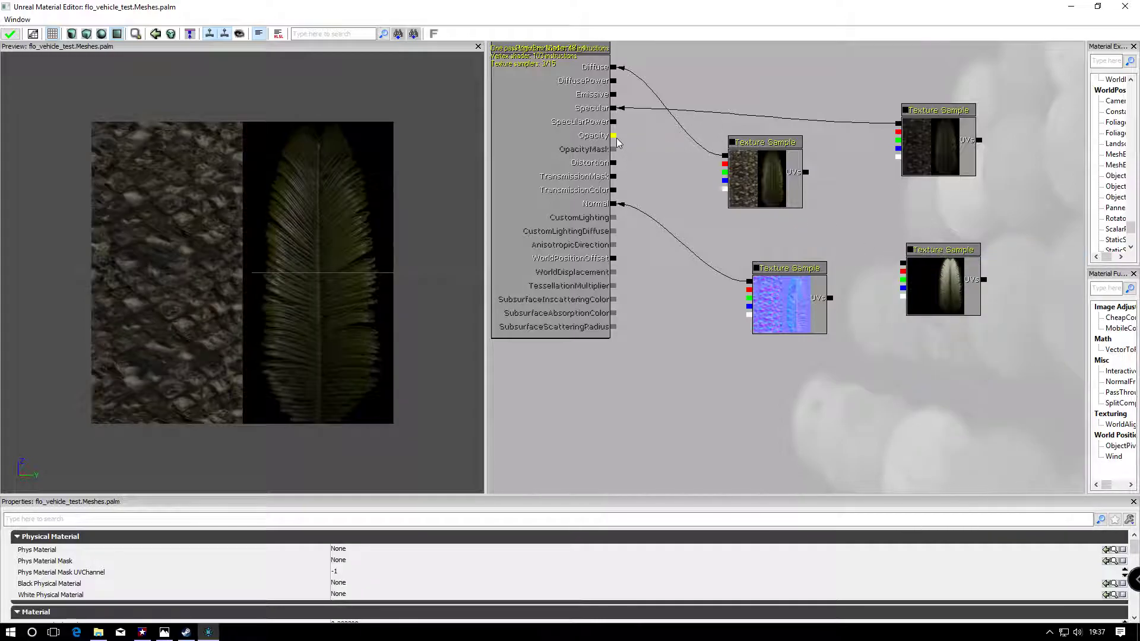
left_click_drag(665, 170, 903, 271)
right_click(903, 273)
left_click(920, 260)
left_click_drag(615, 136, 902, 279)
Break the translucency link, reconnect Opacity to the diffuse texture sample's alpha channel and examine the leaf in the preview
right_click(901, 284)
left_click(927, 272)
left_click_drag(630, 145, 725, 190)
right_click_drag(290, 257, 290, 267)
left_click_drag(295, 257, 184, 257)
left_click_drag(352, 254, 445, 282)
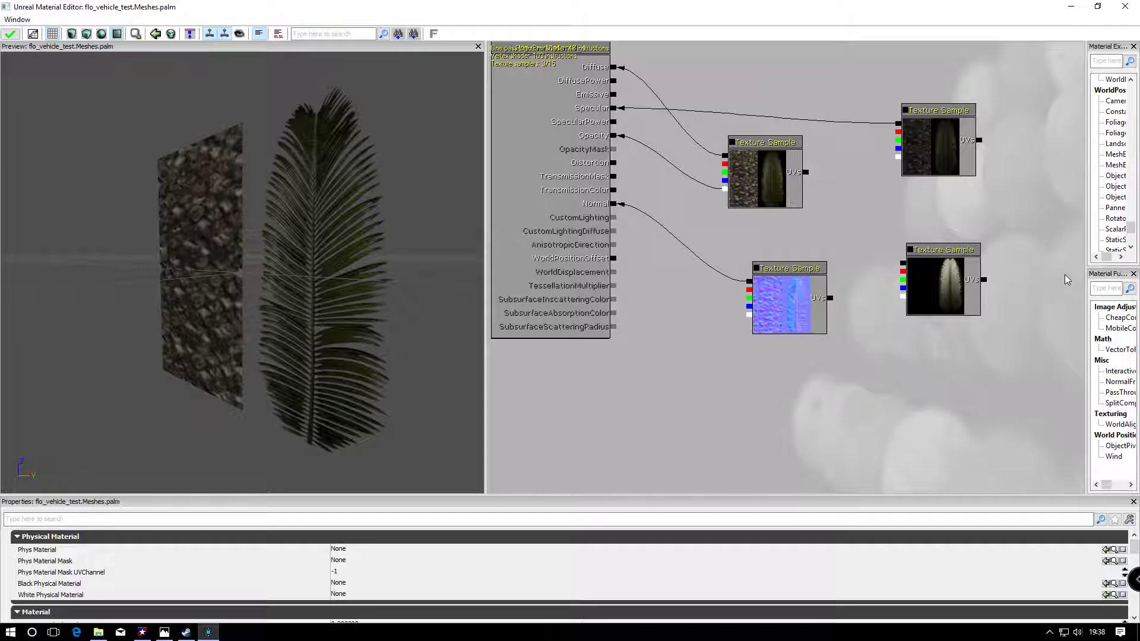
Enable Two Sided on the palm material, apply the changes to the original material and close the Material Editor
left_click_drag(1086, 220, 1003, 225)
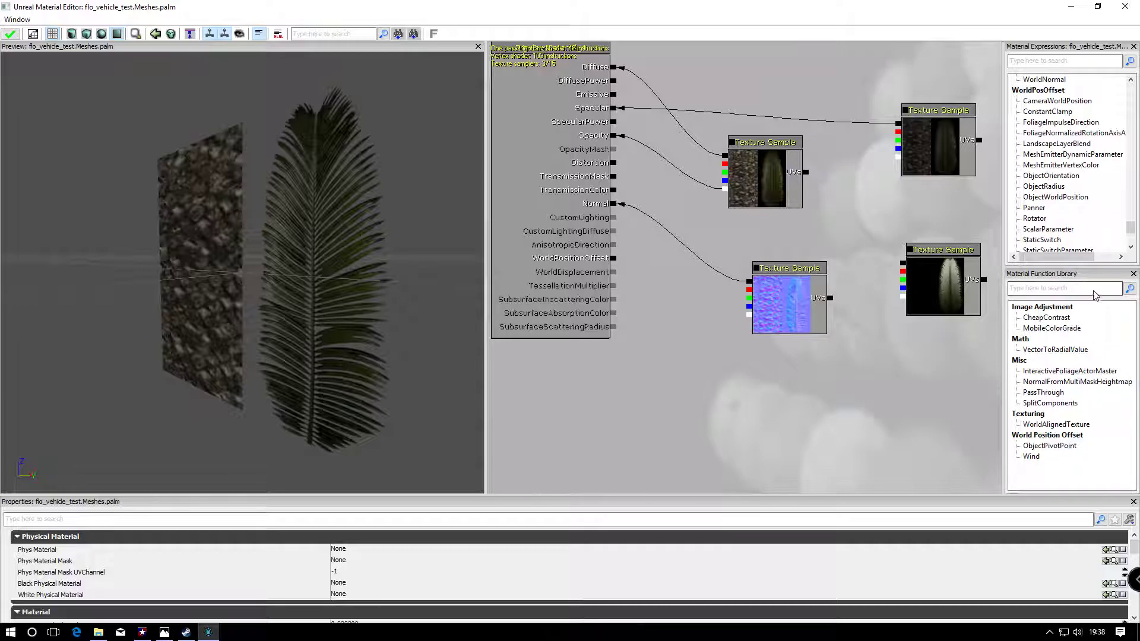
left_click_drag(1131, 232, 1137, 83)
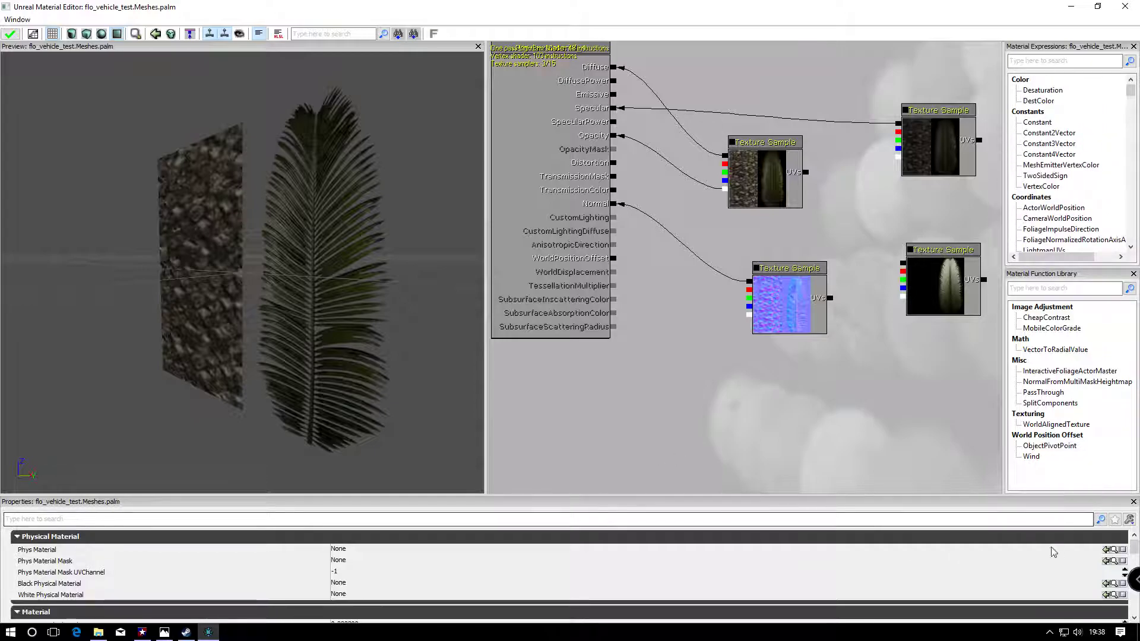
left_click_drag(1134, 551, 1134, 559)
scroll(1135, 579, "down", 1)
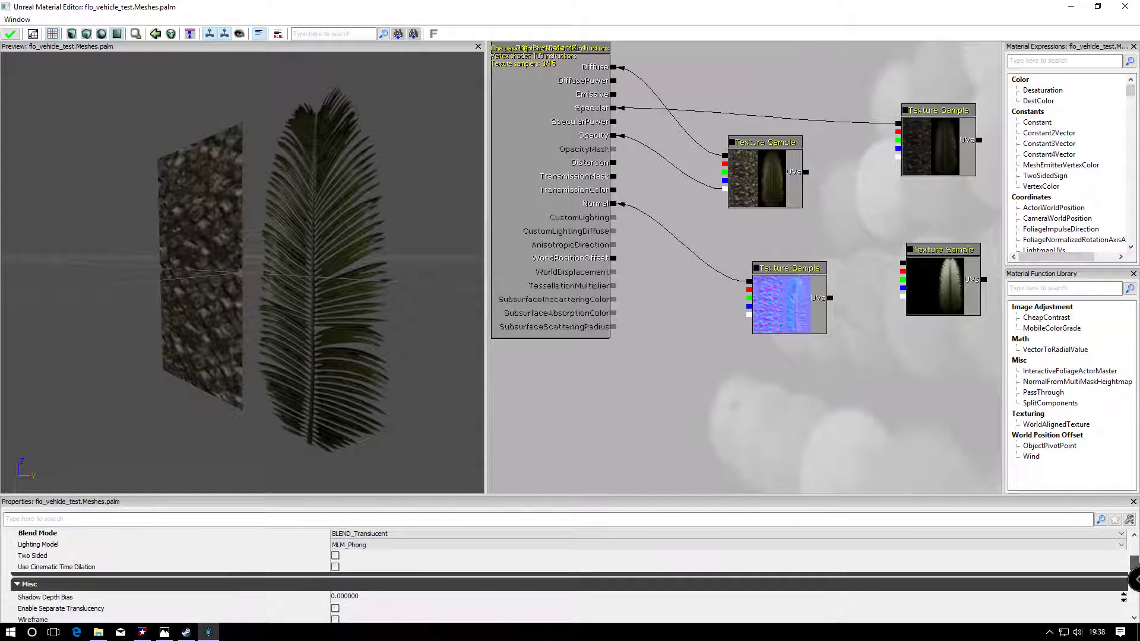
left_click(336, 557)
left_click_drag(343, 293, 345, 365)
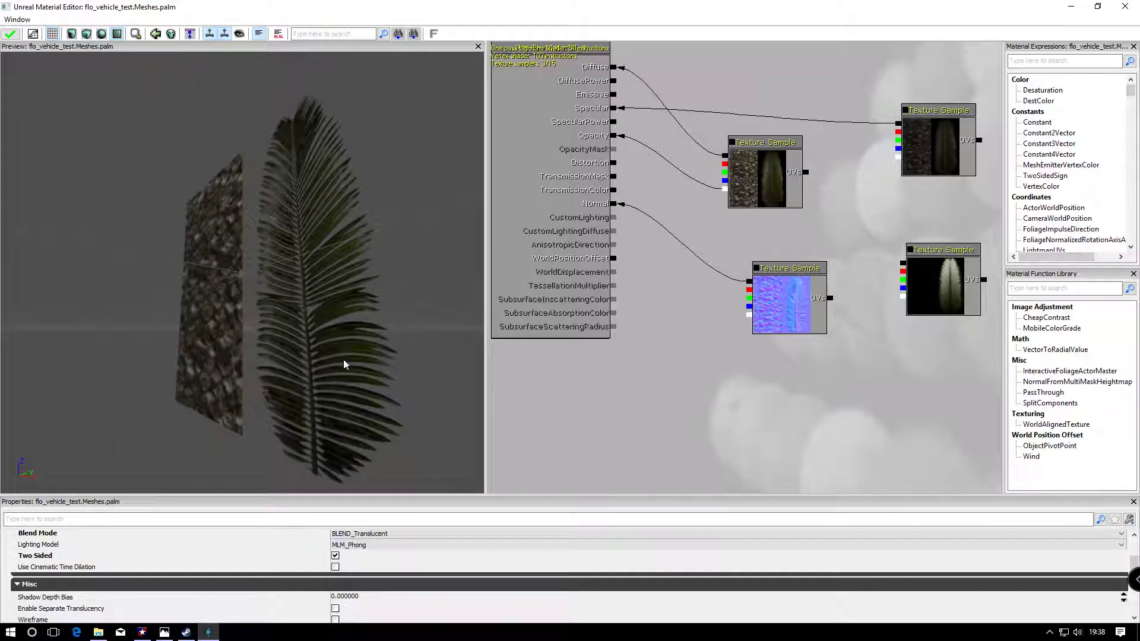
left_click(10, 34)
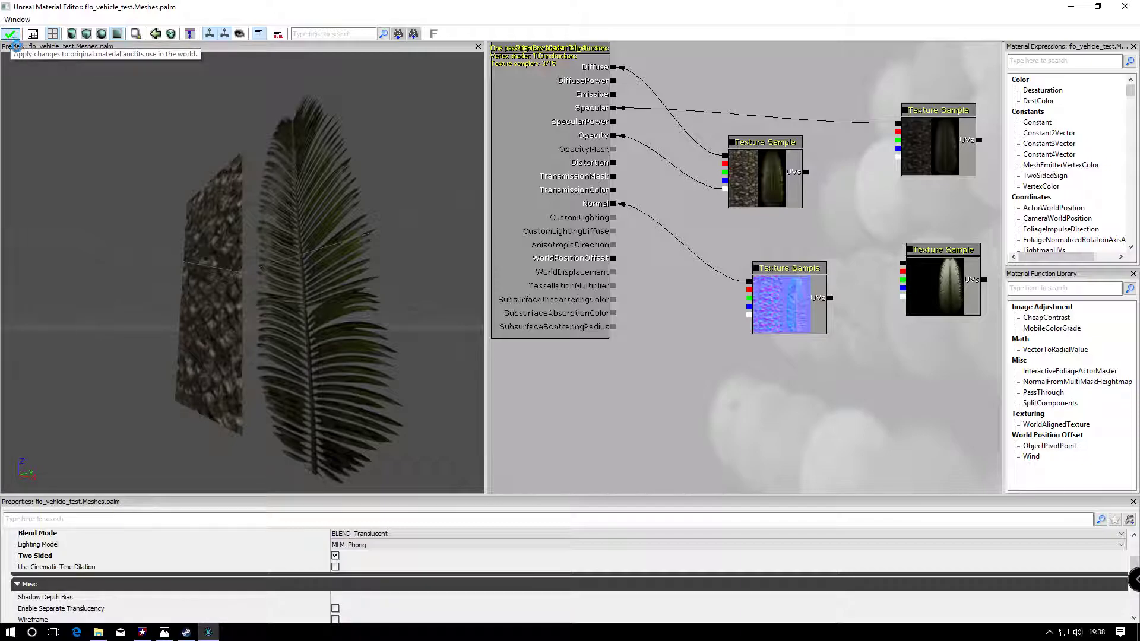
left_click(1125, 7)
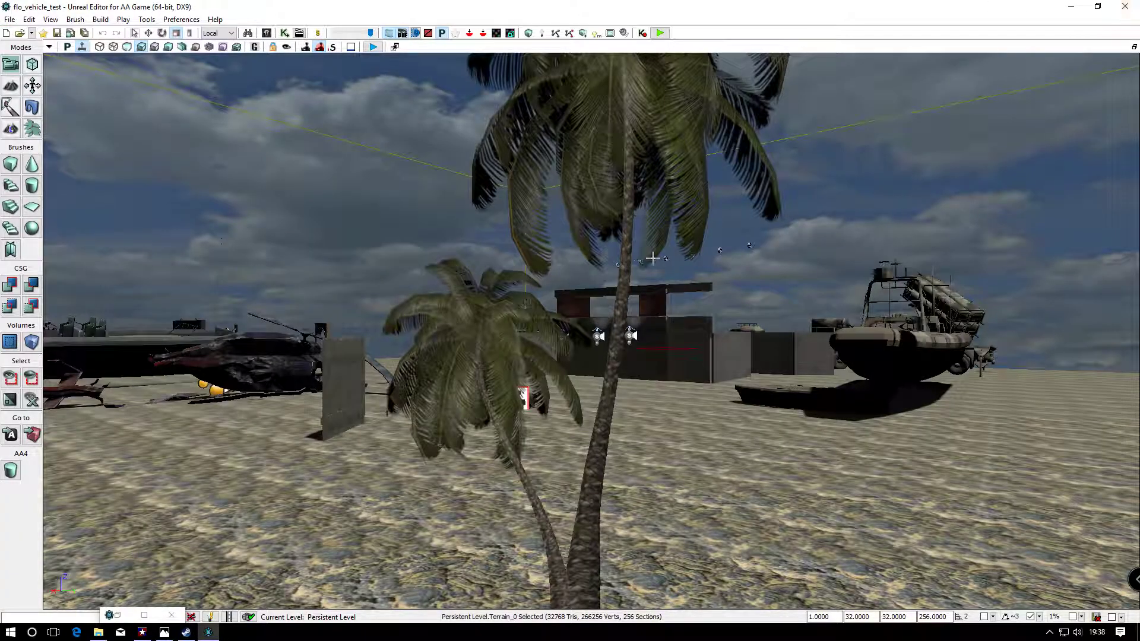
Start playing the level in the viewport from the terrain near the palm tree
mouse_move(400, 423)
left_mouse_down()
mouse_move(400, 475)
mouse_move(400, 410)
left_mouse_up()
right_click_drag(400, 423, 400, 333)
right_click_drag(666, 512, 724, 601)
left_click_drag(392, 380, 392, 422)
right_click_drag(392, 422, 397, 458)
right_click(424, 468)
mouse_move(629, 433)
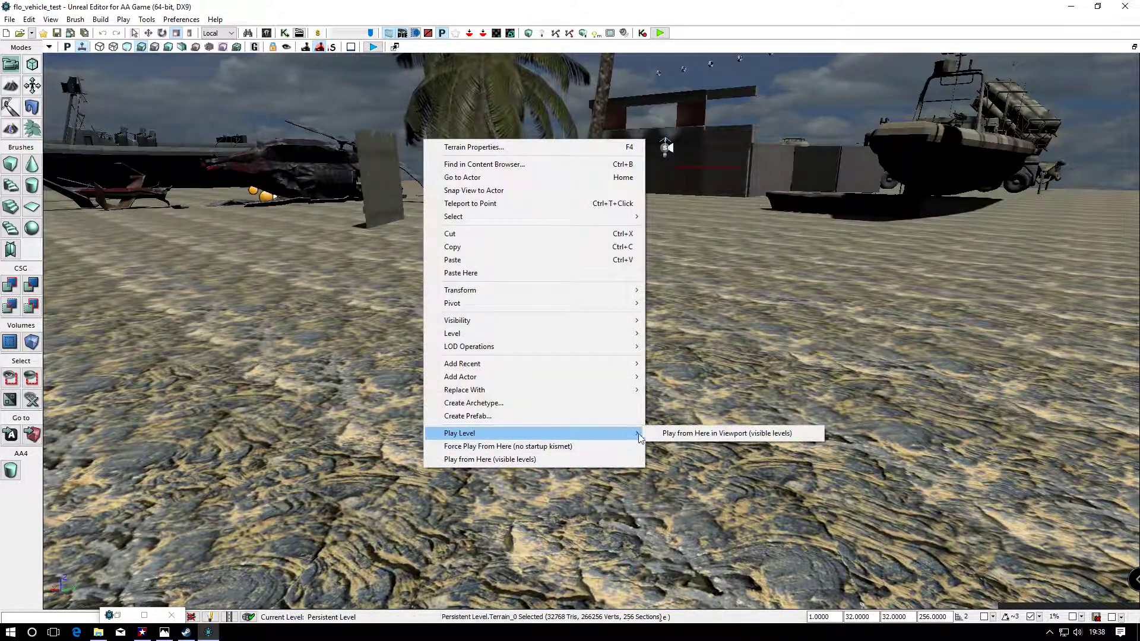
left_click(665, 433)
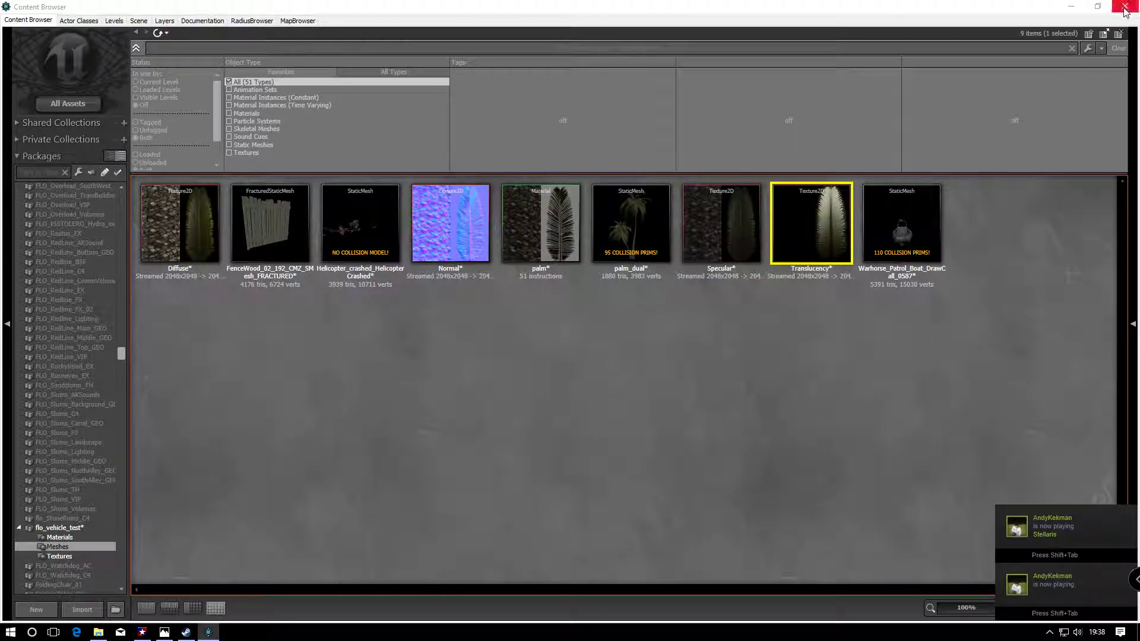
Walk up to the palm tree in the game, examine the fronds from below and fire at the trunk
key("w")
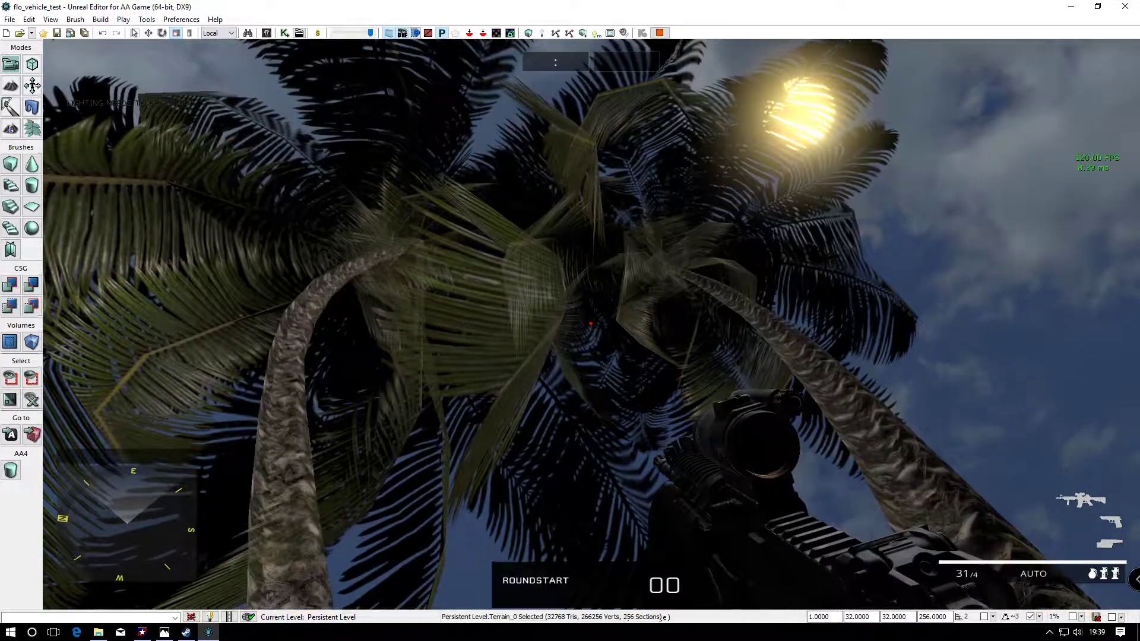
key("s")
key("s")
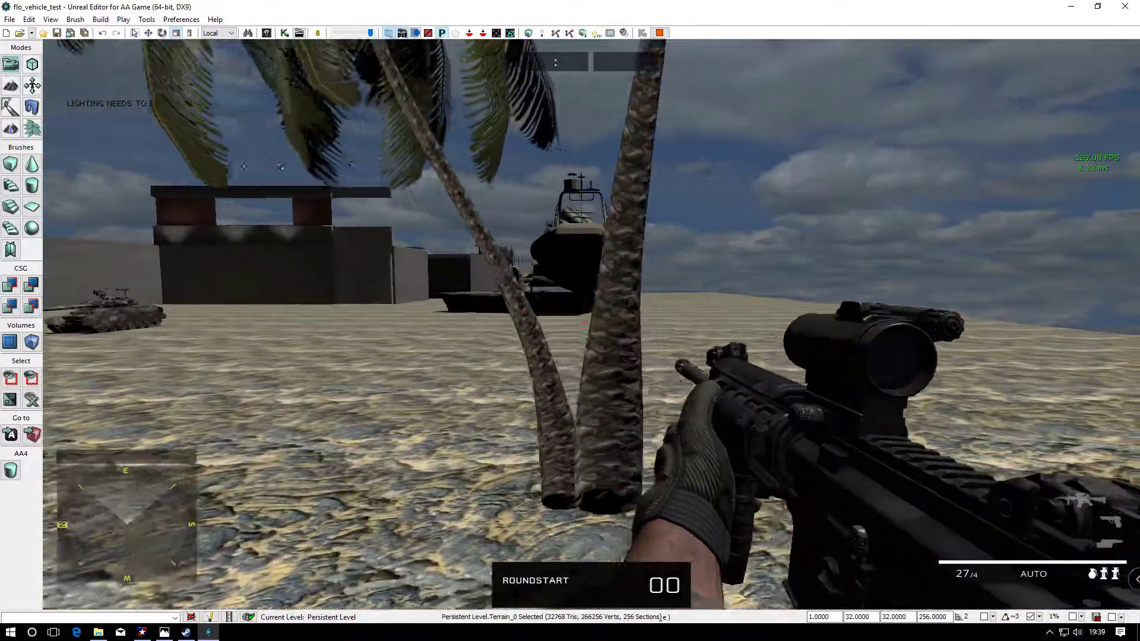
key("w")
left_click(593, 316)
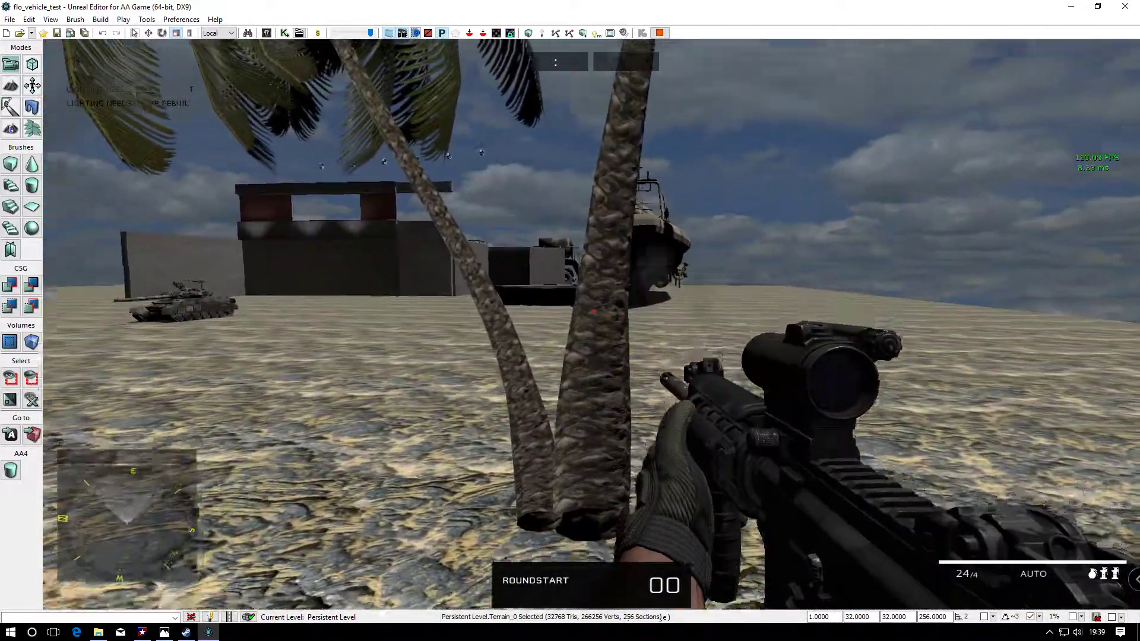
Walk around the palm tree to examine its two-sided foliage from below and from a distance, and fire at it
key("w")
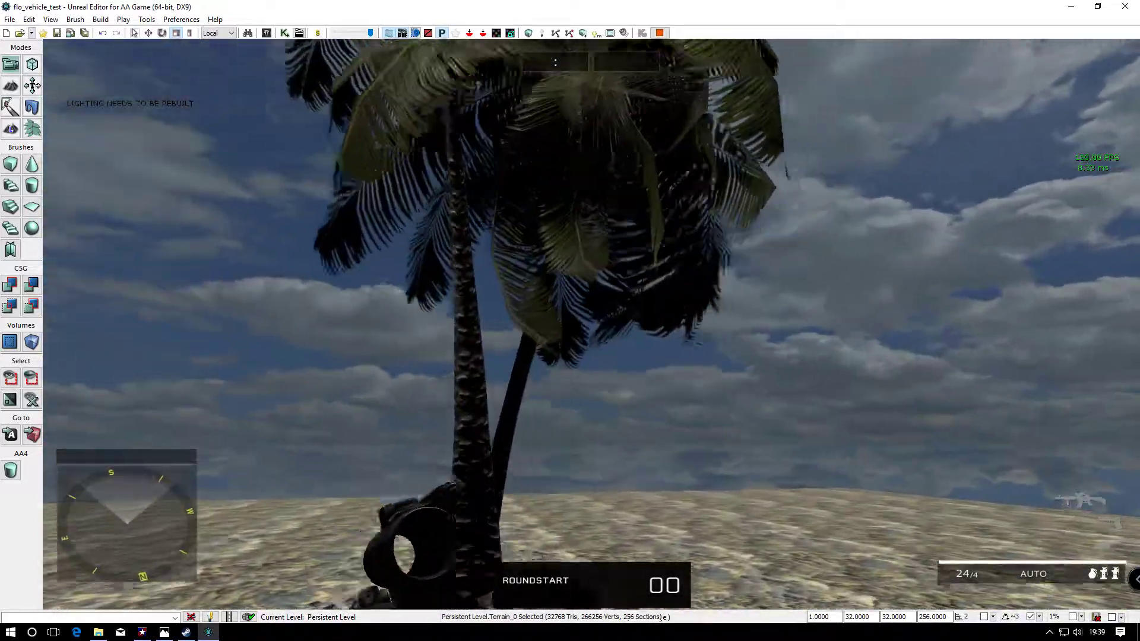
key("w")
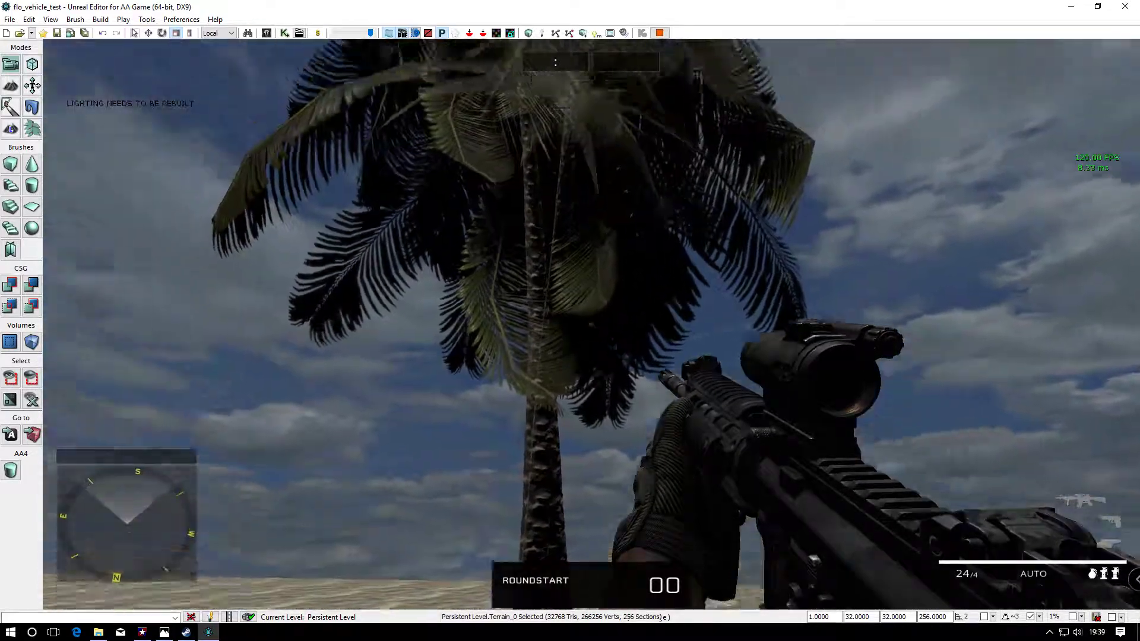
key("w")
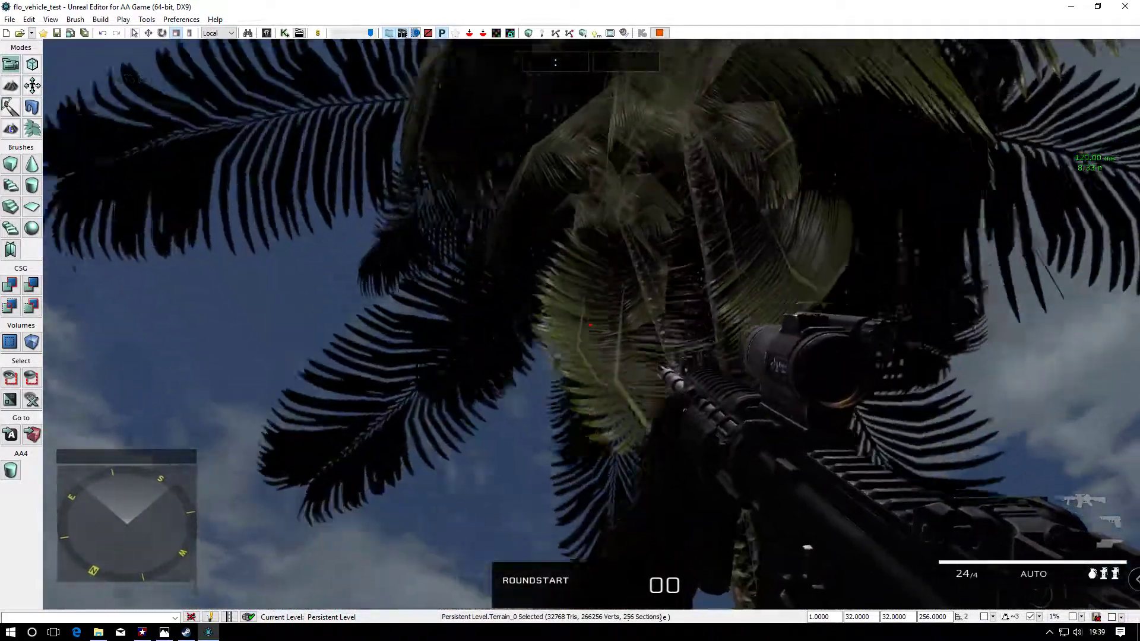
key("s")
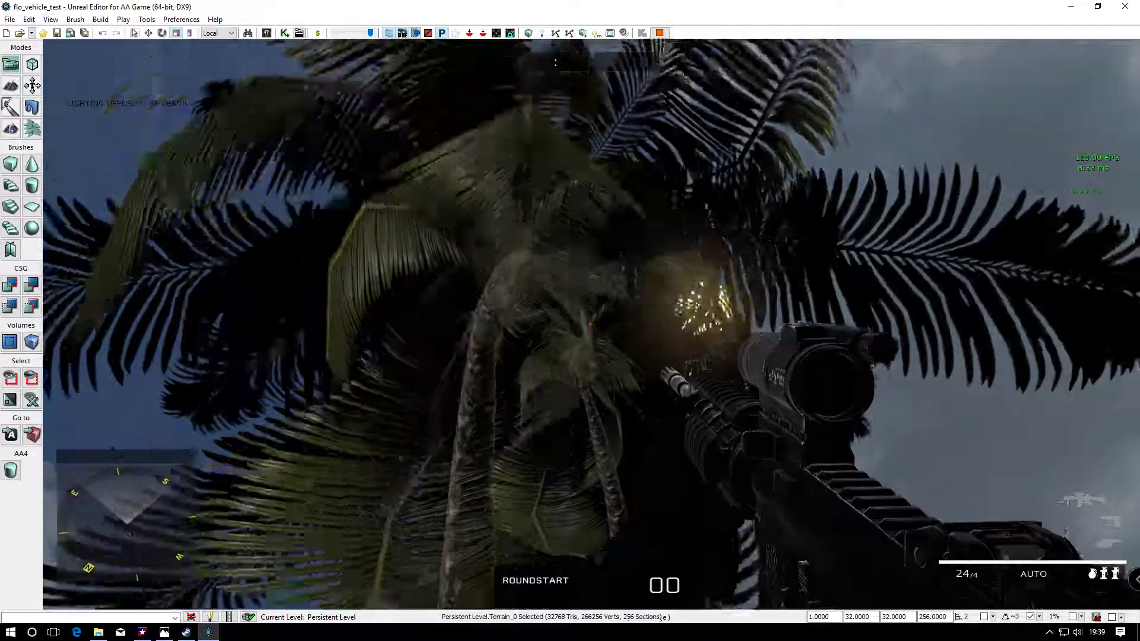
key("s")
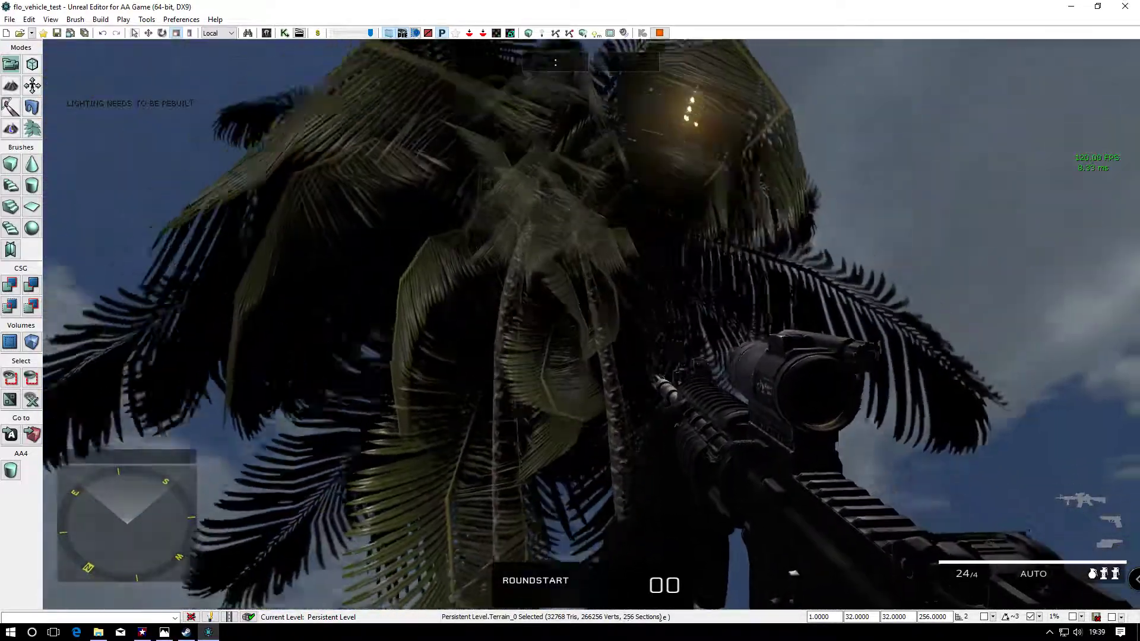
key("s")
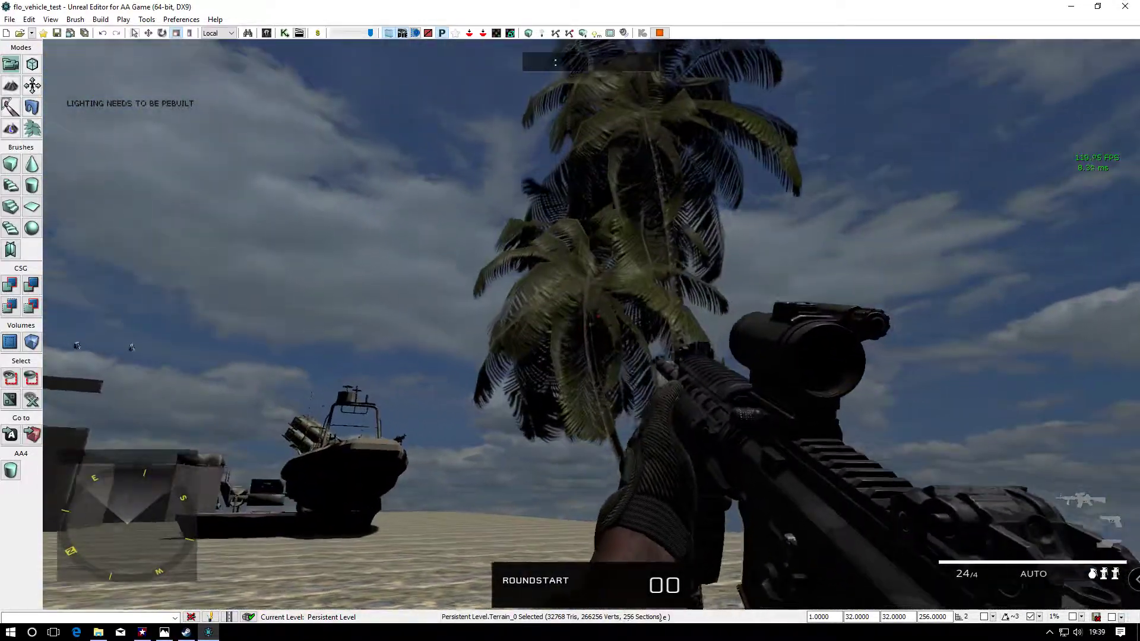
key("s")
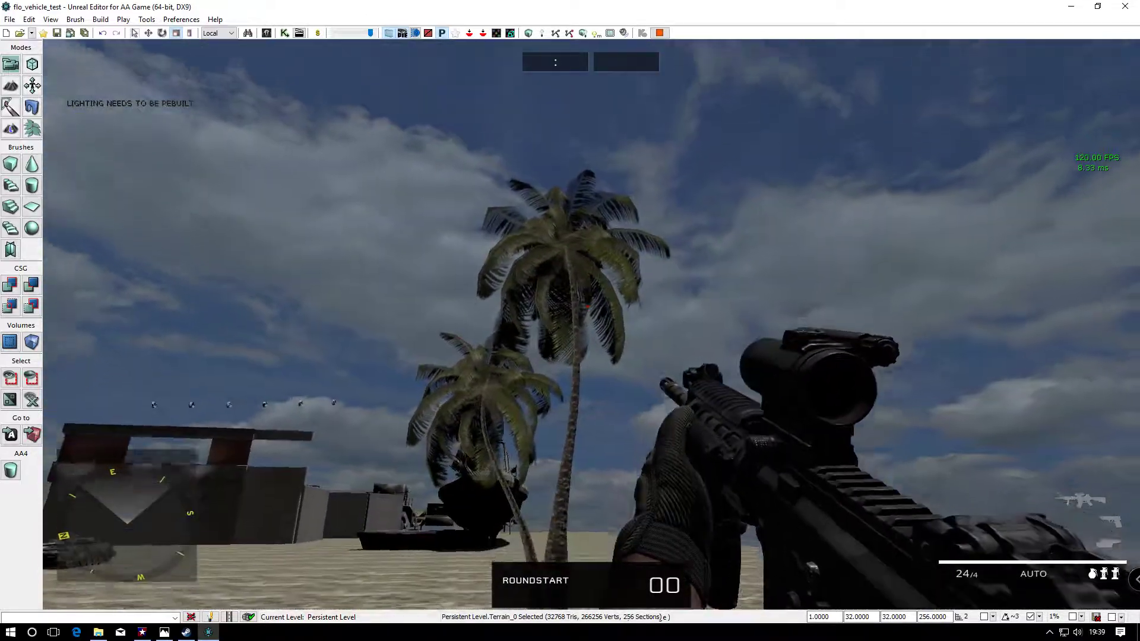
key("a")
left_click(591, 324)
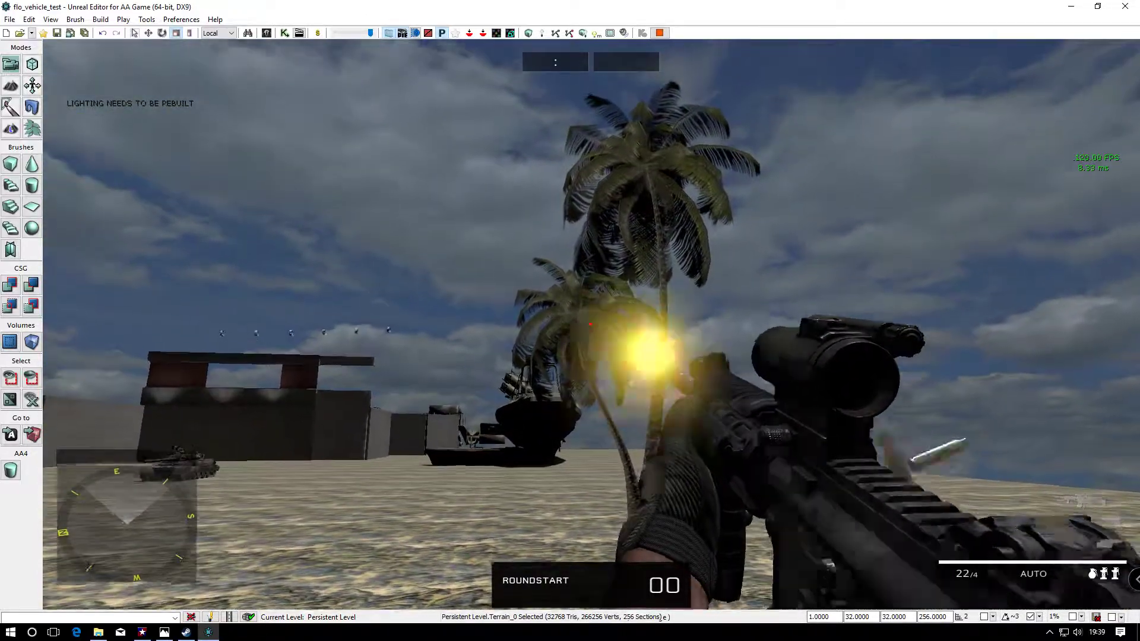
Pause the play session and choose to exit the game
key("Escape")
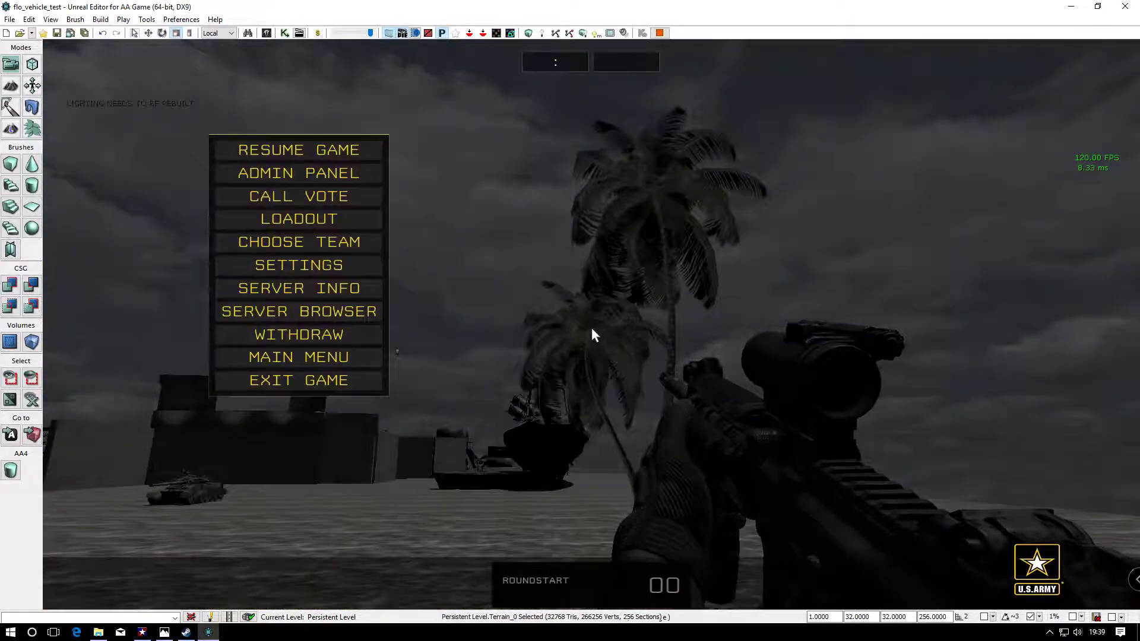
left_click(362, 379)
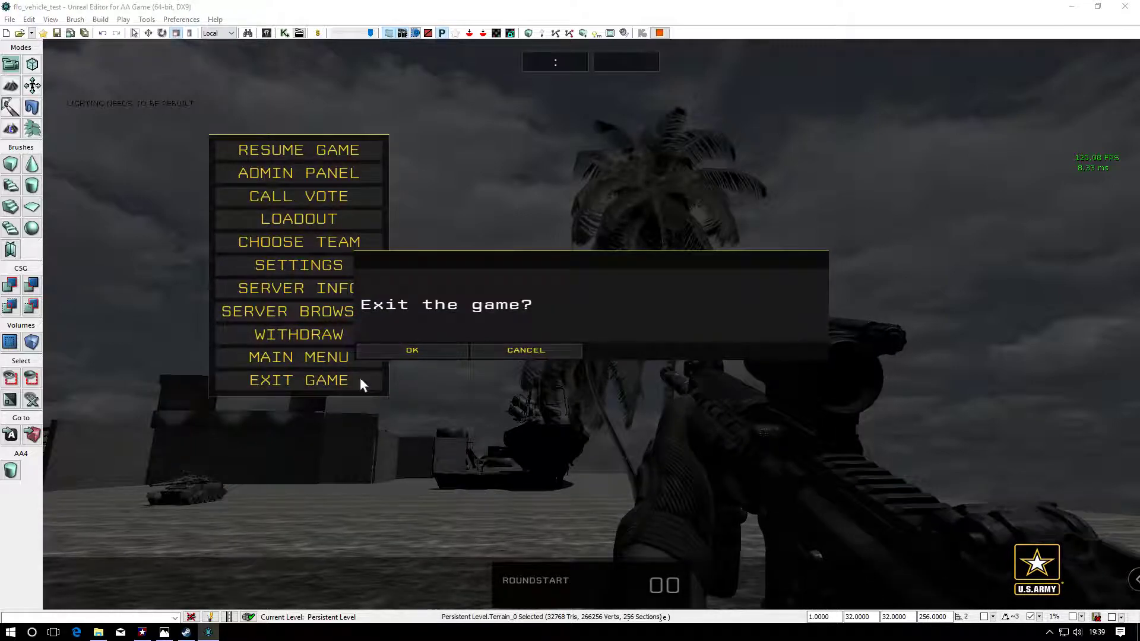
key("alt+z")
left_click(555, 214)
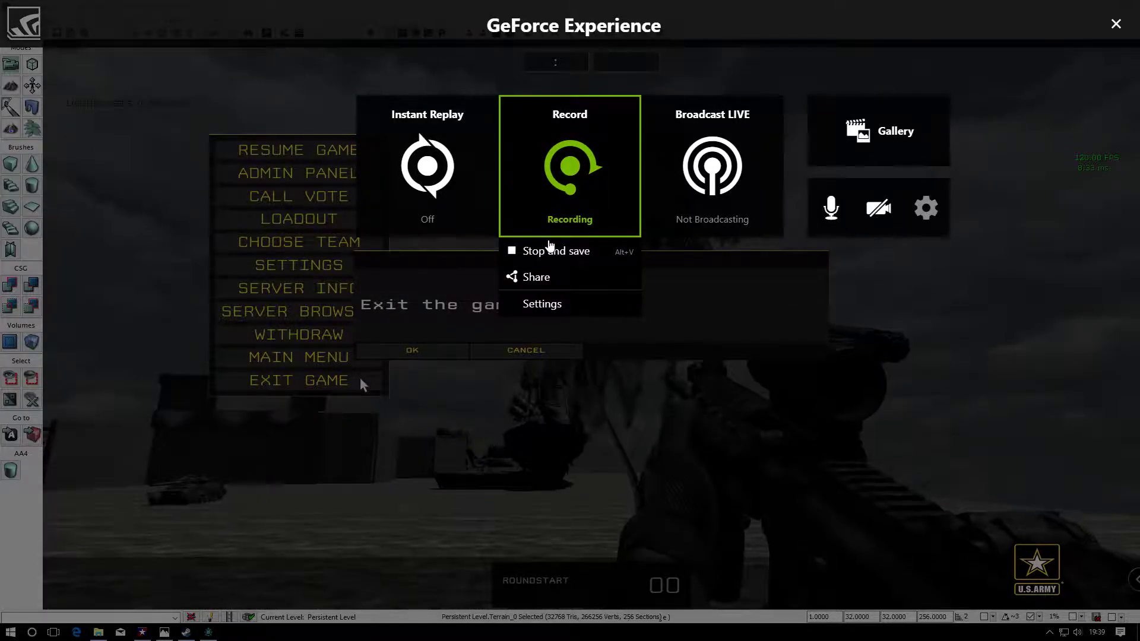